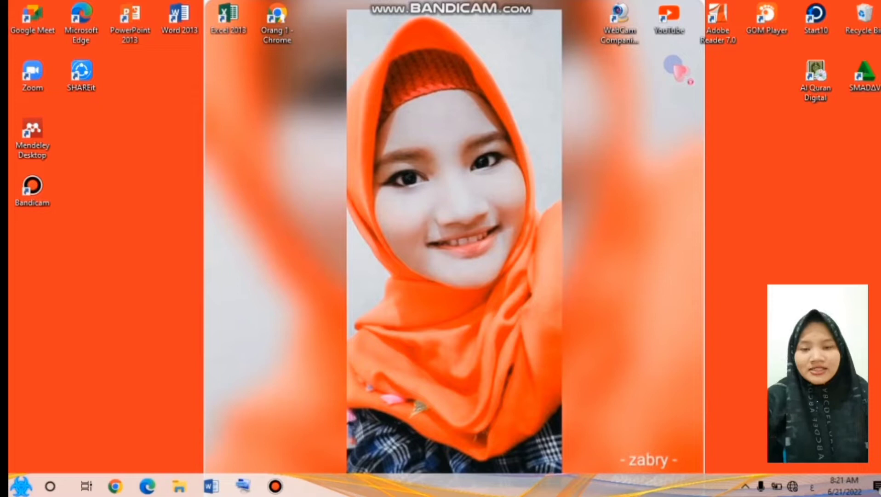
Bring up the Arabic verse document in Word and examine its letters and vowel marks at 260% zoom
left_click(209, 486)
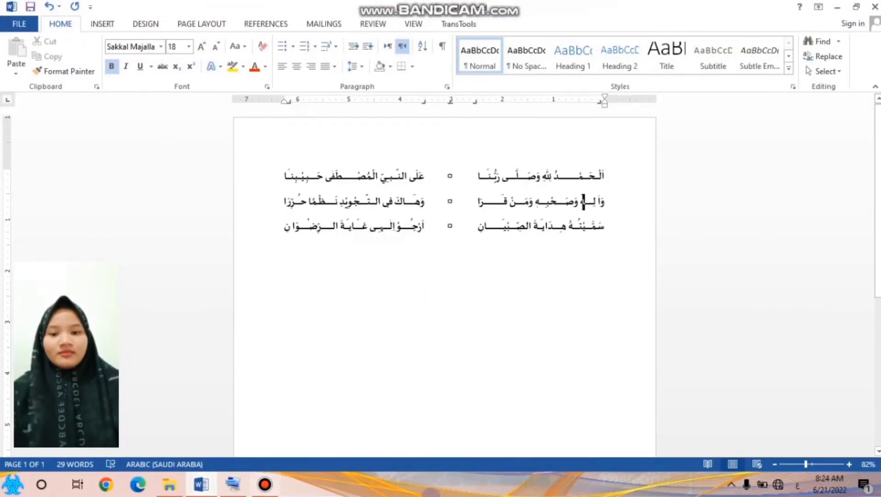
left_click(812, 464)
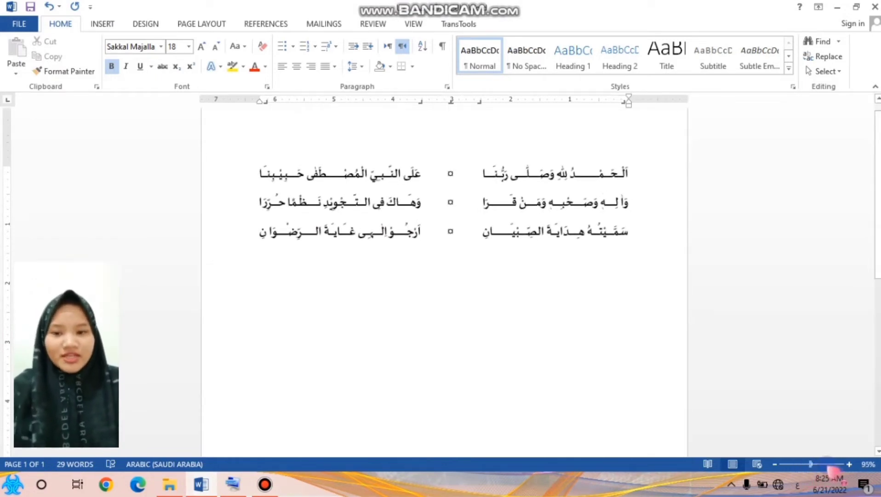
left_click(827, 464)
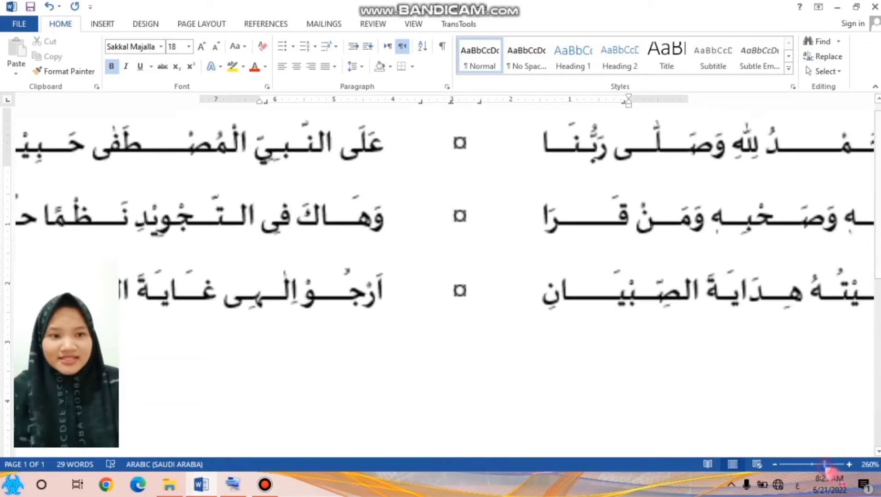
left_click_drag(684, 450, 782, 436)
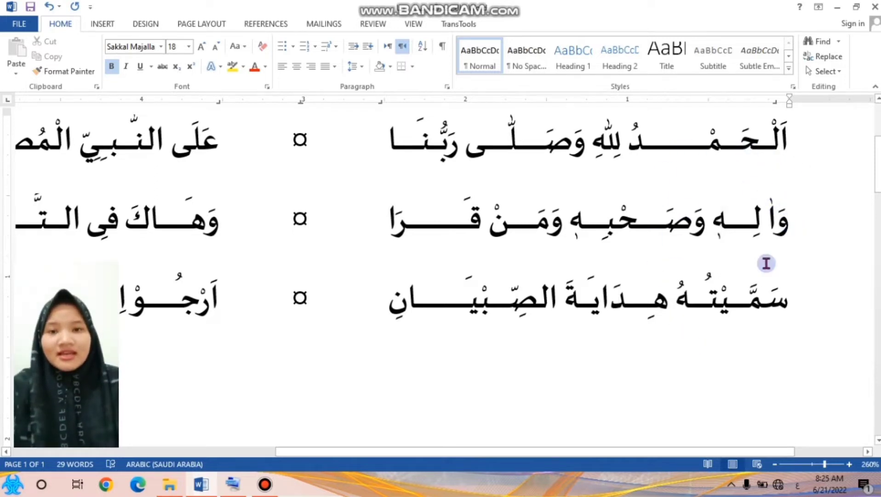
left_click(717, 243)
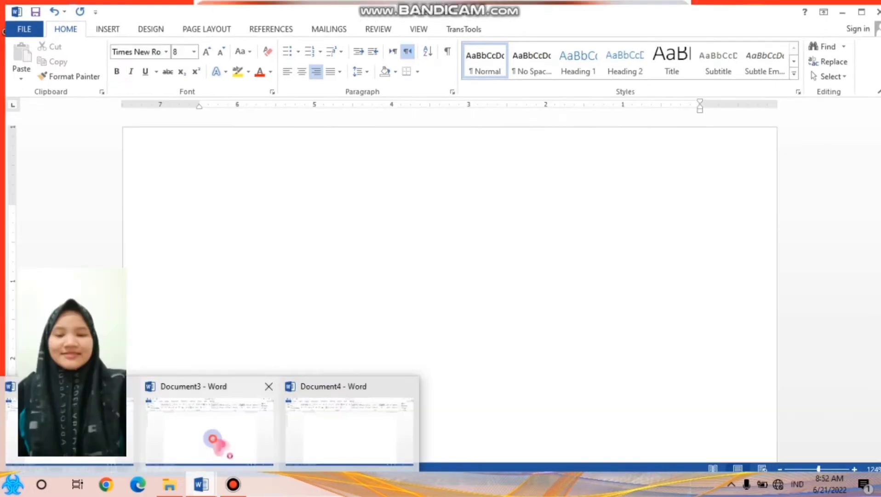
left_click(214, 440)
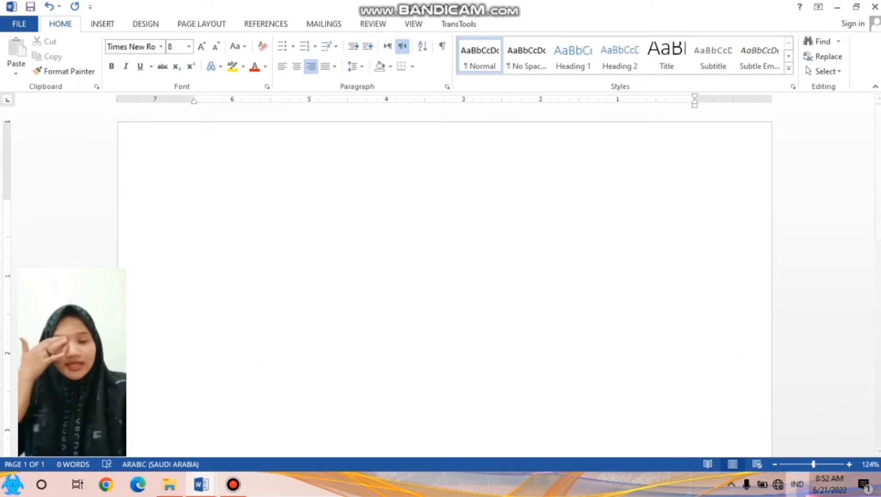
Switch the keyboard language to Arabic (Saudi Arabia) and set the blank document's font to Sakkal Majalla, size 18
left_click(804, 489)
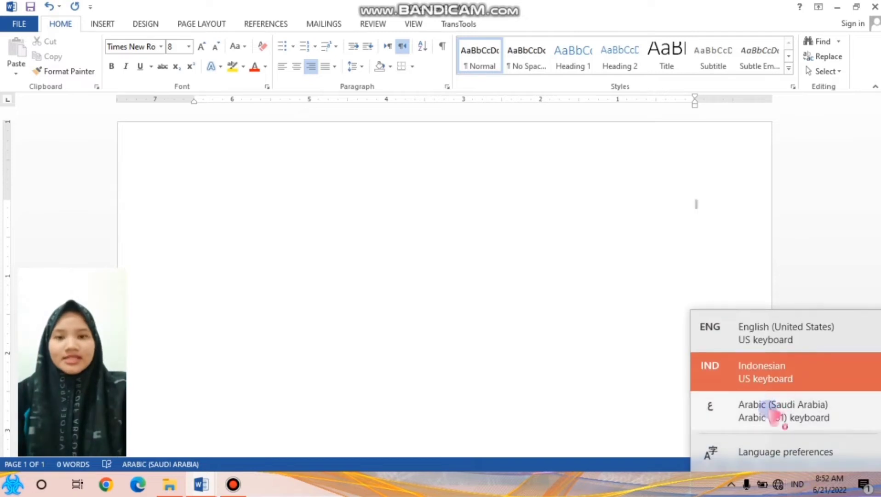
left_click(777, 414)
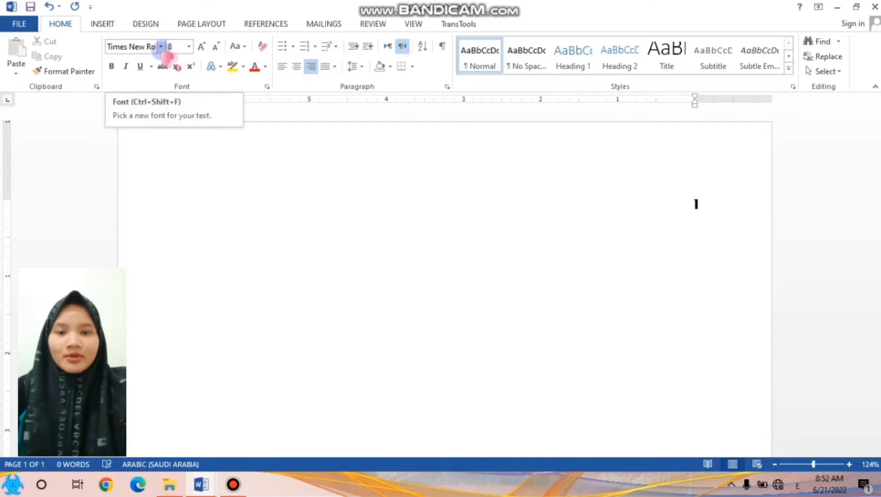
left_click(162, 48)
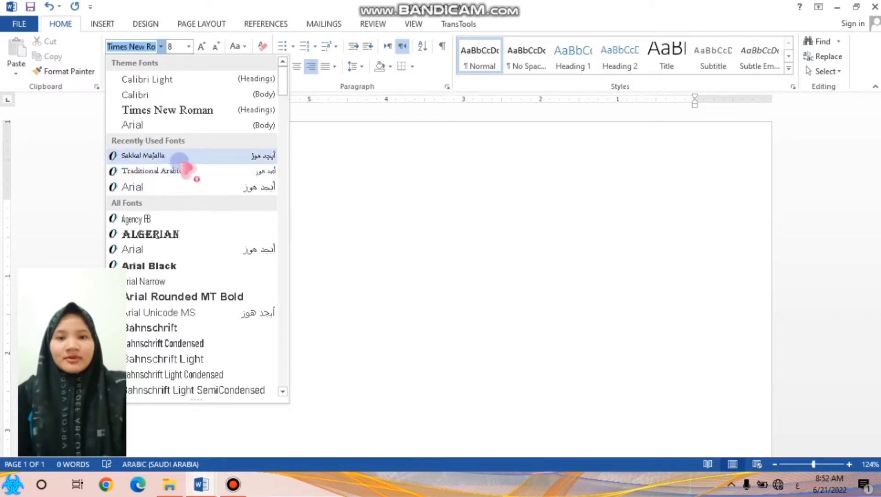
left_click(180, 162)
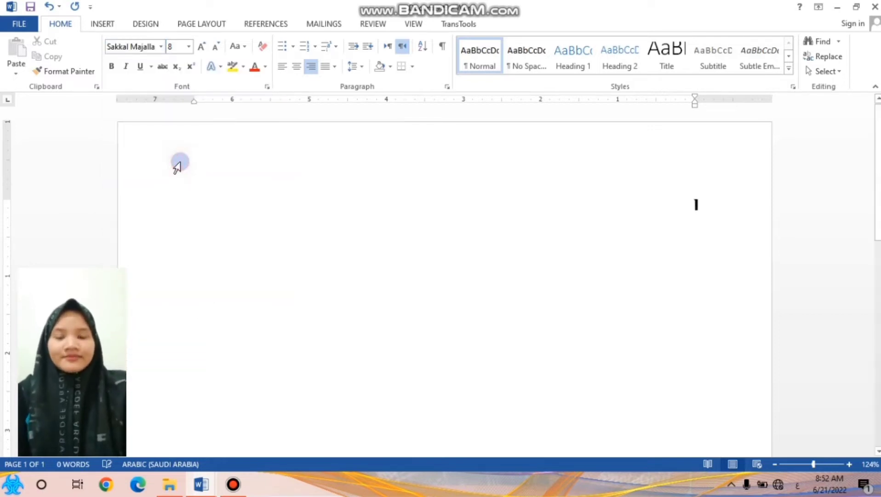
left_click(189, 46)
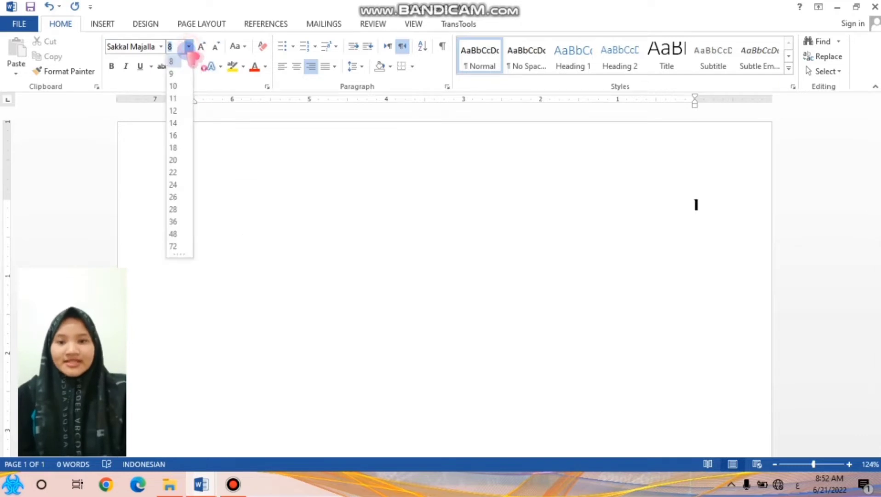
left_click(172, 147)
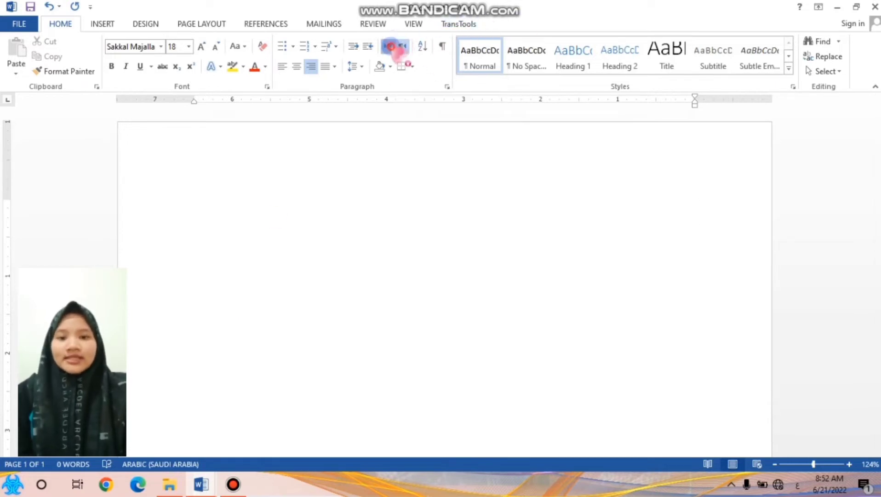
Set the paragraph direction to right-to-left and enter the word الرحمن with its vowel marks, as اَلرَّحْمنُ
left_click(390, 46)
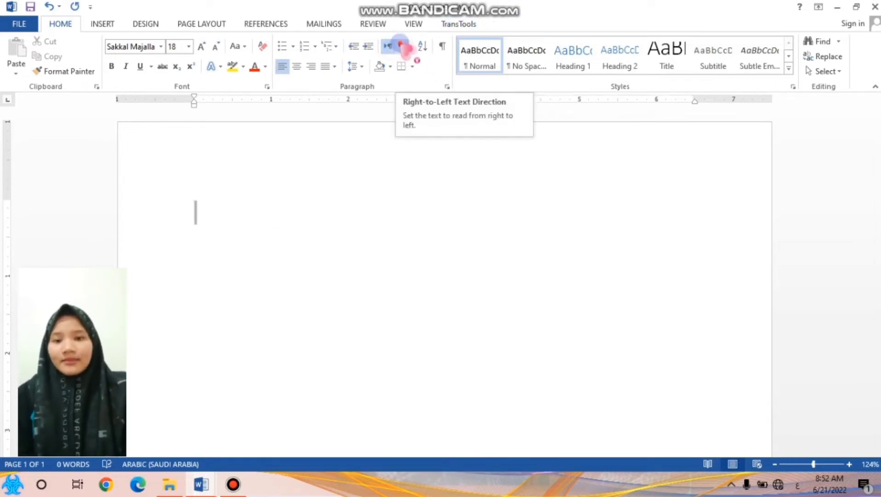
left_click(403, 46)
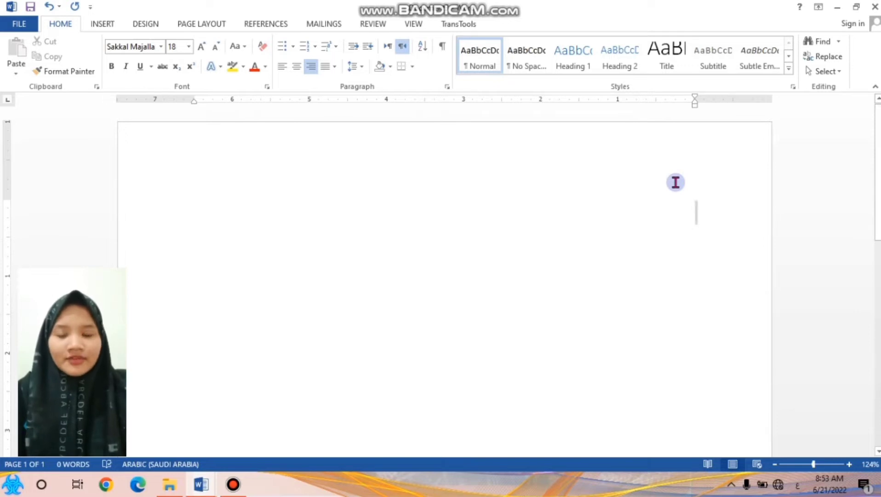
type("ال")
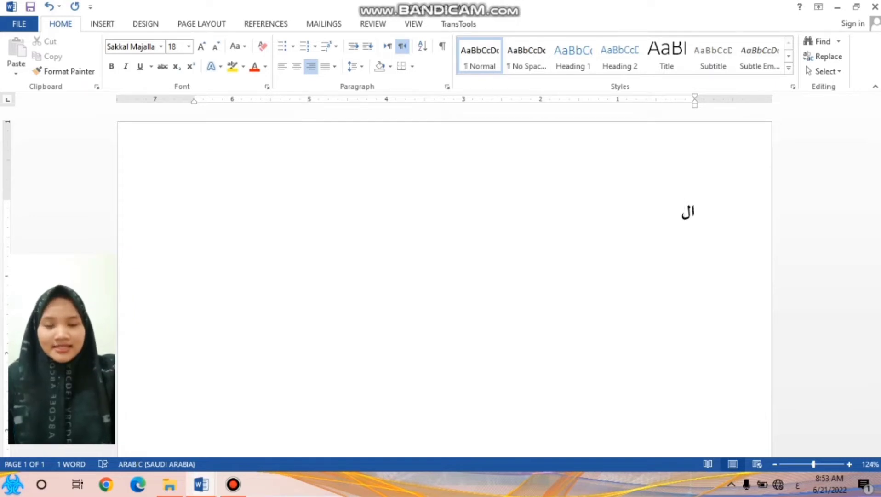
type("رحمن")
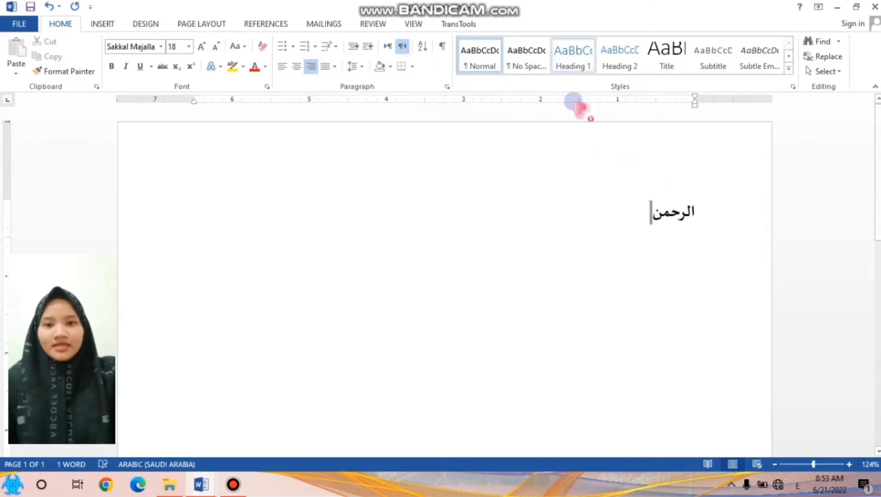
left_click(689, 215)
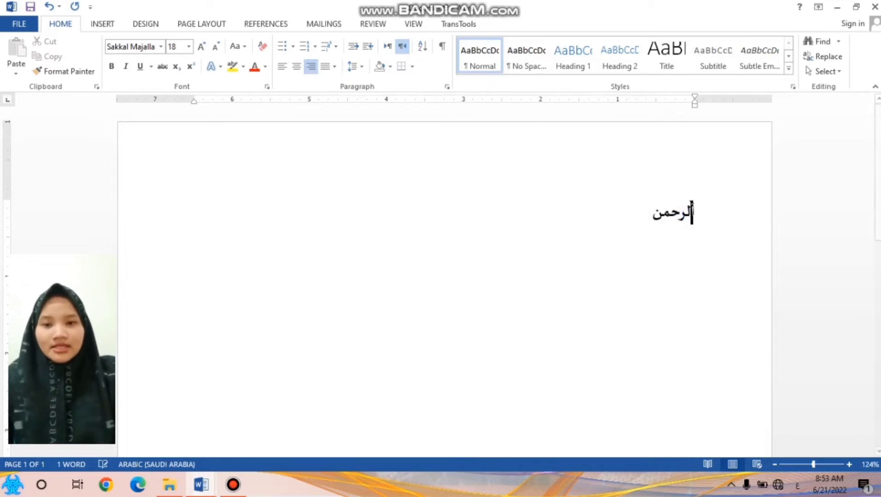
type("أ")
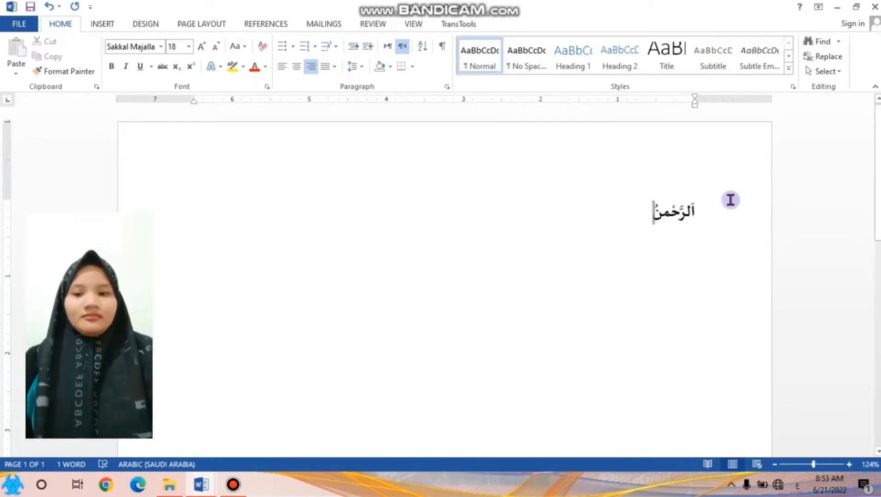
Assign the shortcut Alt+Q to the Arabic Letter Superscript Alef symbol, character code 0670
left_click(120, 46)
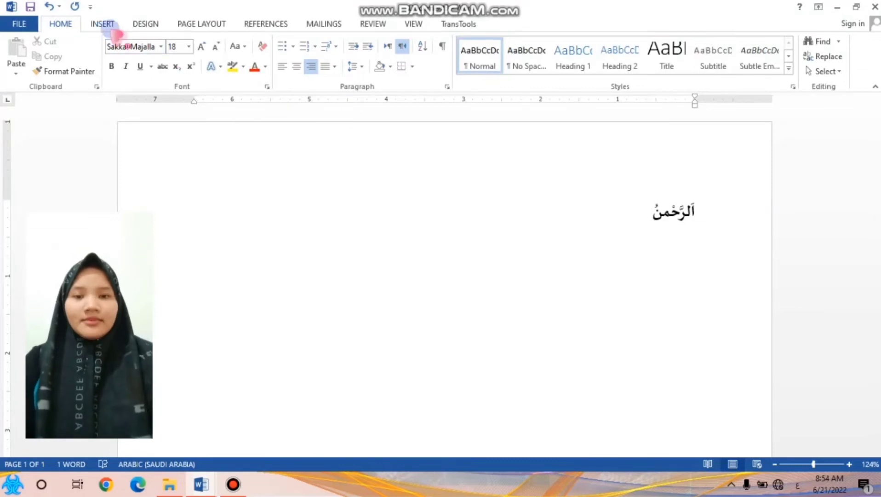
left_click(110, 27)
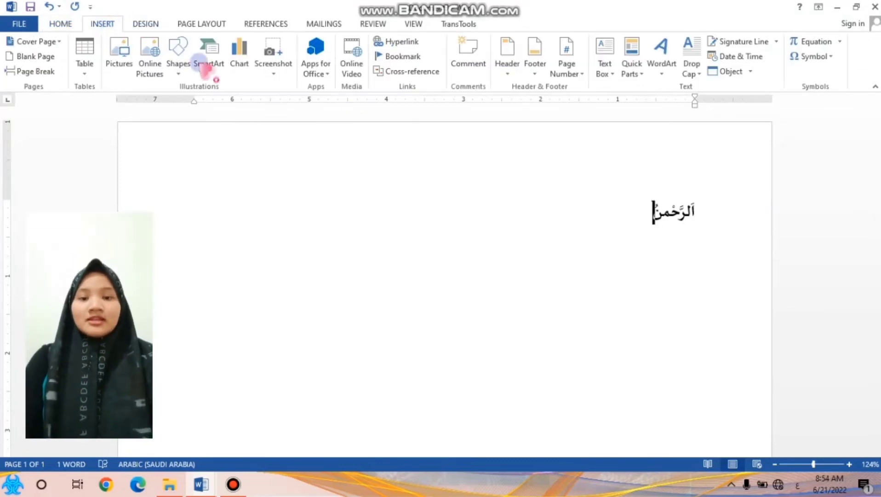
left_click(831, 57)
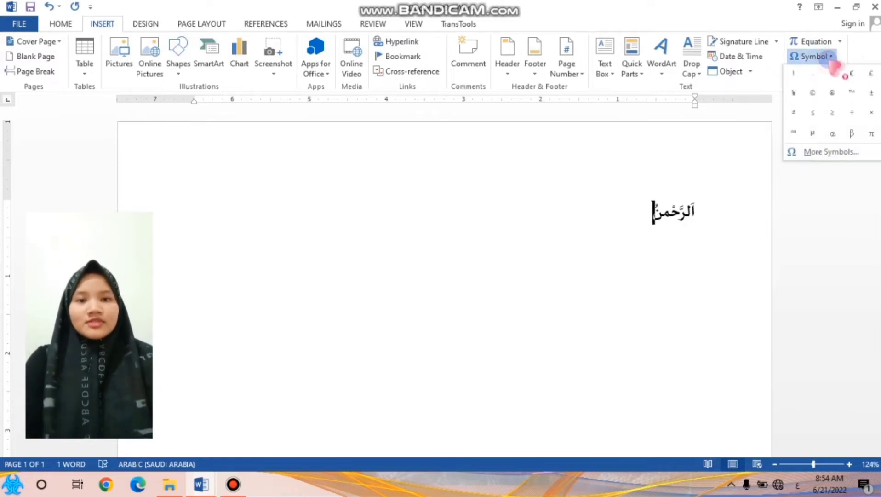
left_click(833, 152)
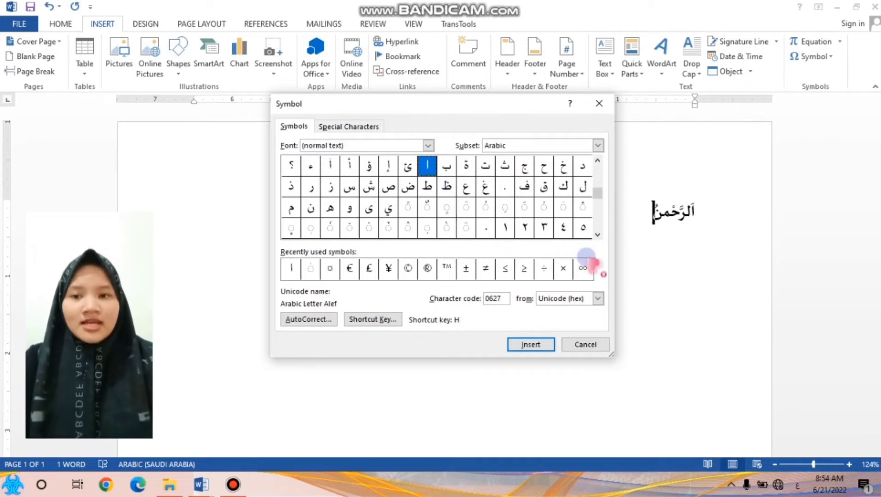
left_click(597, 235)
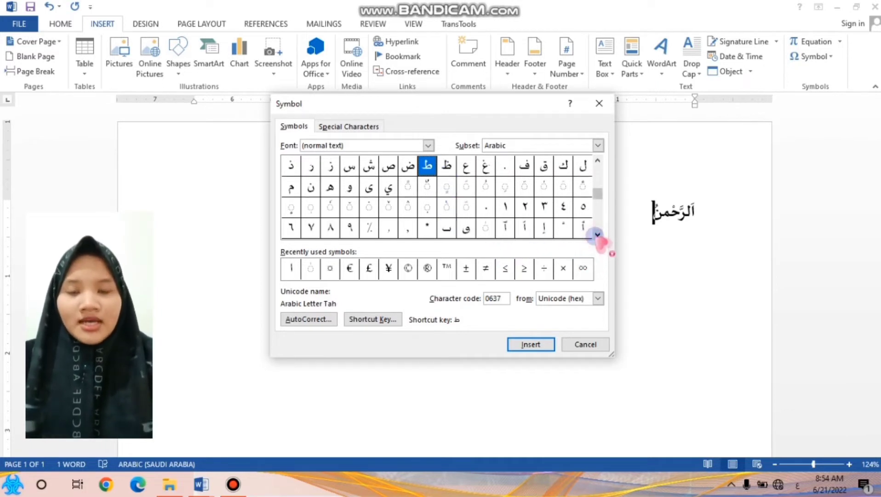
left_click(486, 227)
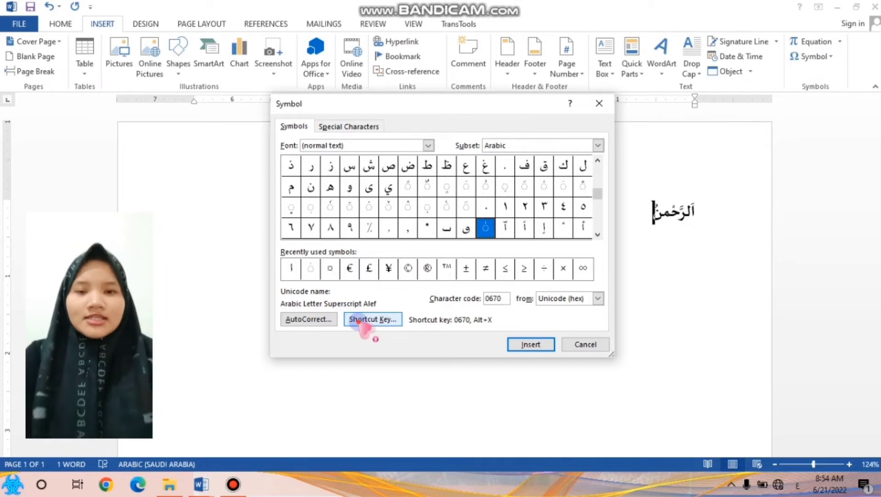
left_click(359, 321)
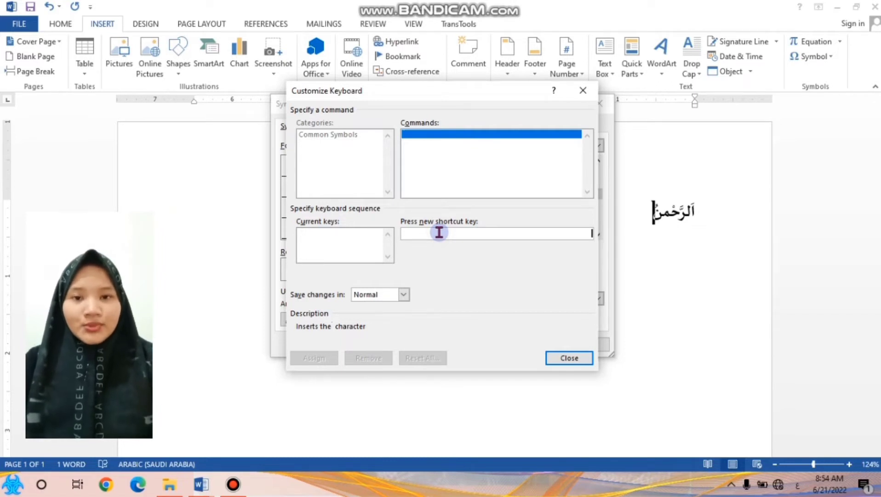
key("alt+q")
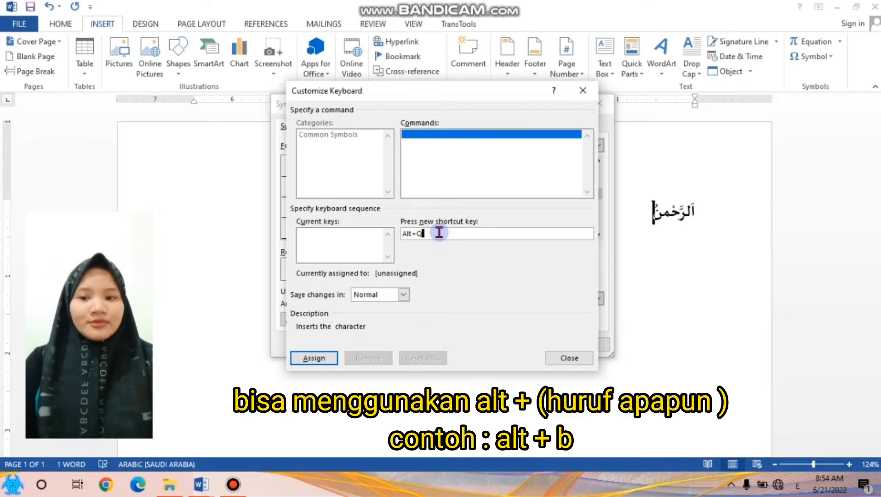
left_click(302, 361)
left_click(584, 358)
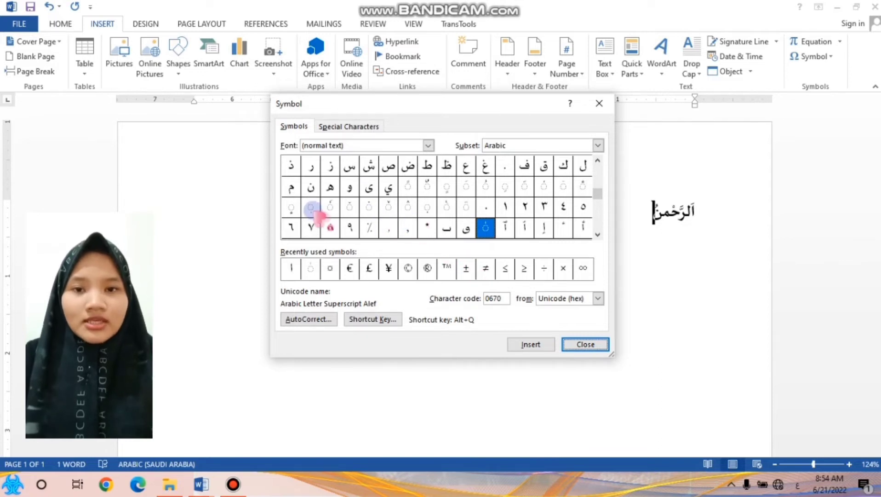
Assign the shortcut Alt+W to the Arabic Subscript Alef symbol, character code 0656, and close the symbol dialog
left_click(310, 208)
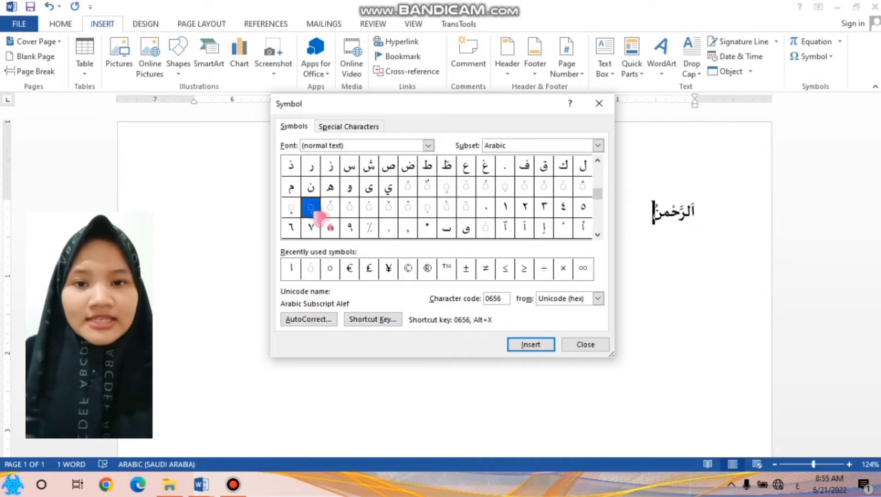
left_click(399, 320)
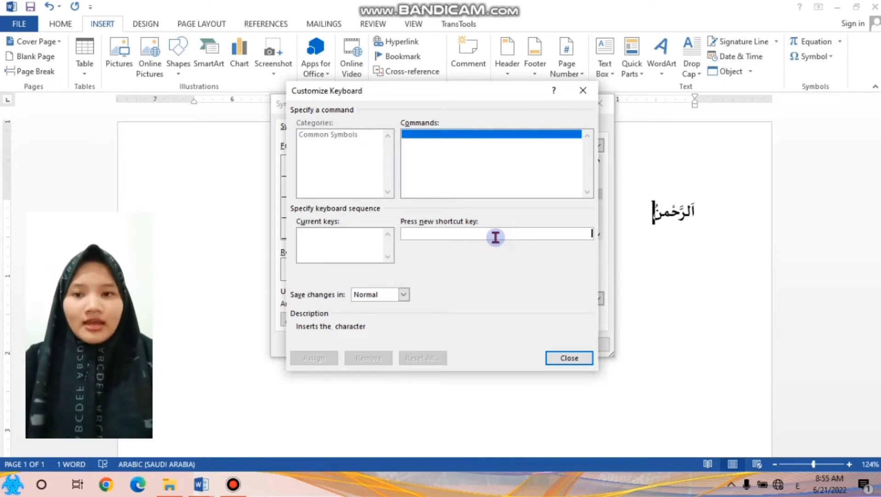
key("alt+w")
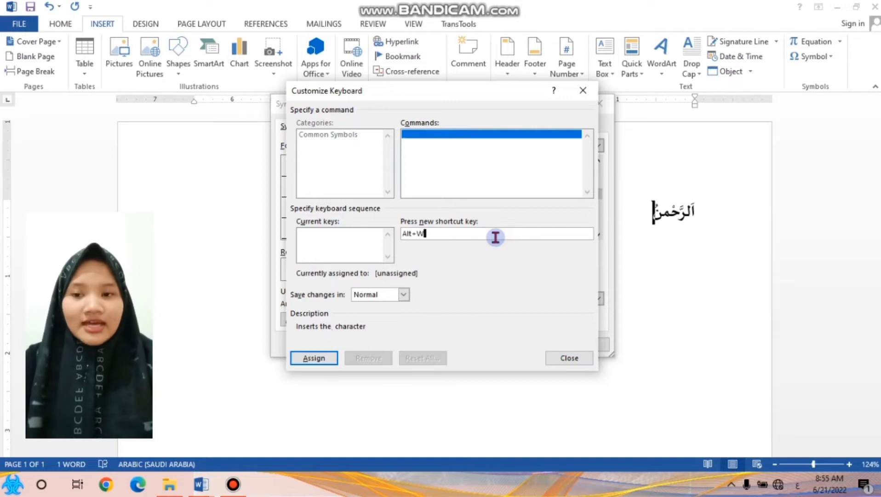
left_click(312, 358)
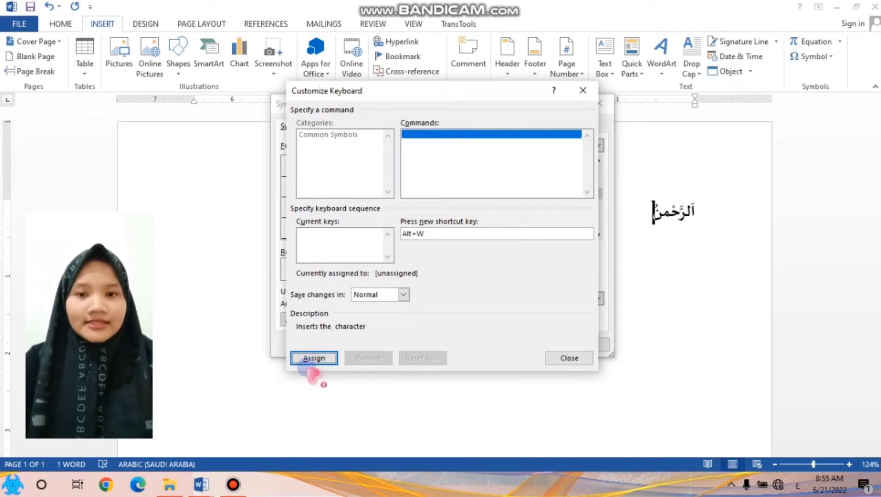
left_click(580, 359)
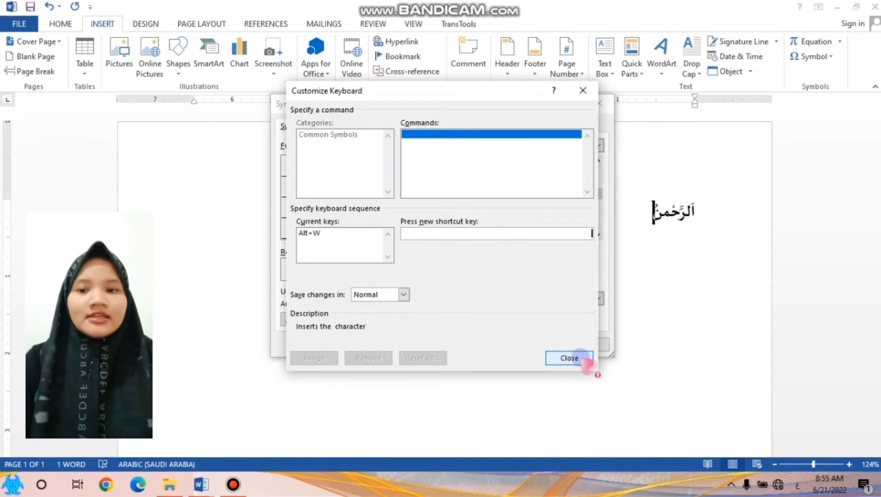
left_click(586, 345)
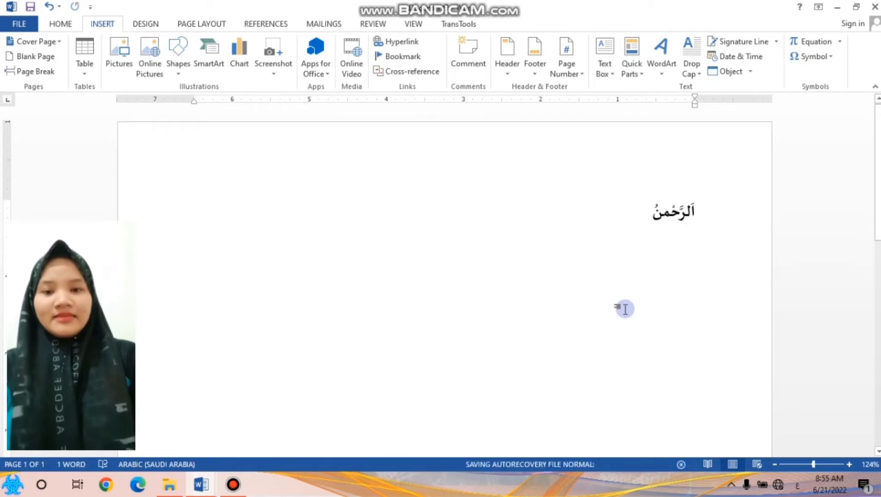
Return from the desktop to the three-line Arabic verse document in Word
key("alt+a")
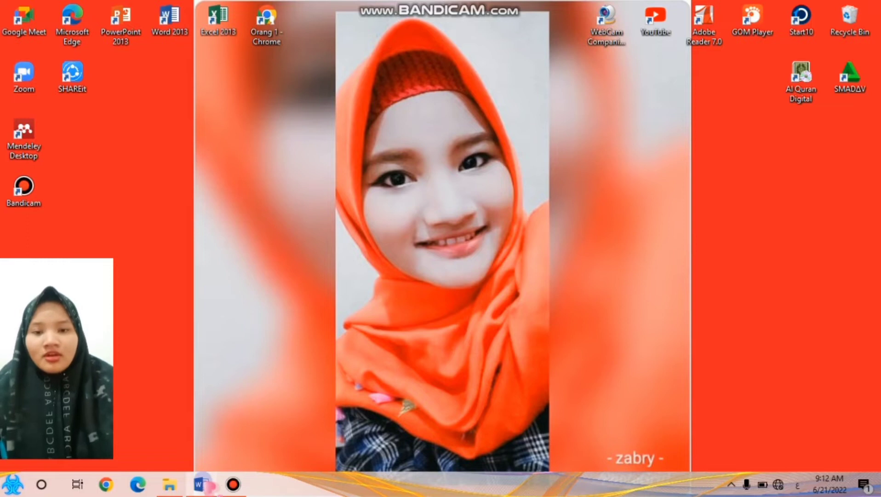
left_click(202, 484)
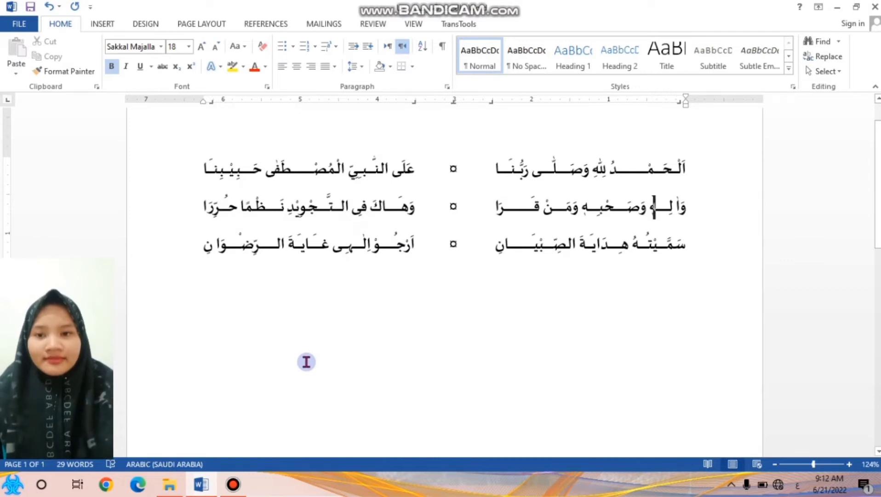
Create a new blank document and set its font to Sakkal Majalla at size 18
key("ctrl+n")
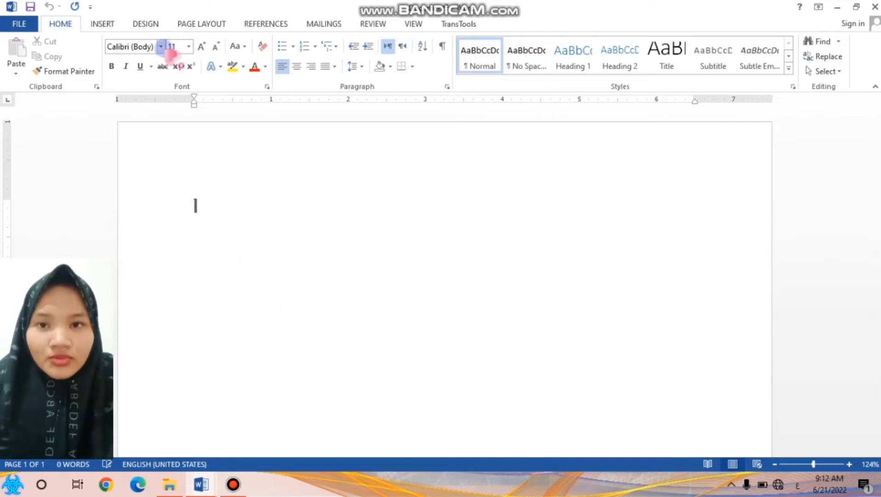
left_click(160, 47)
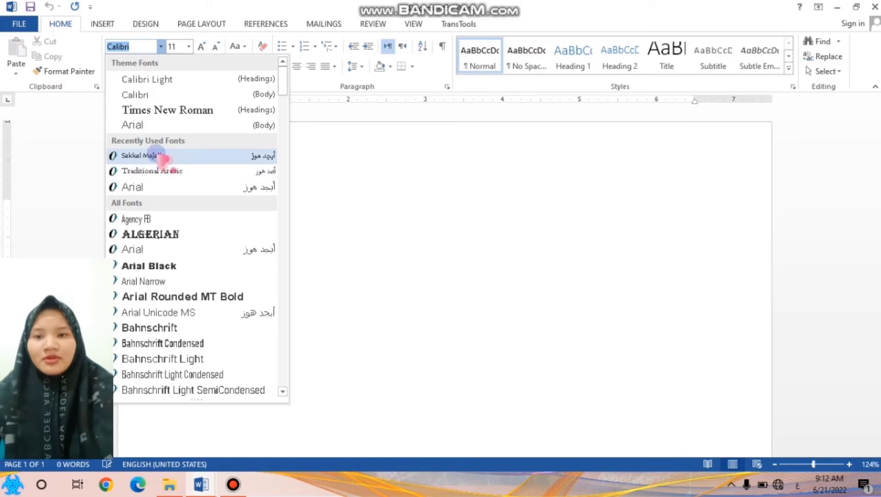
left_click(147, 157)
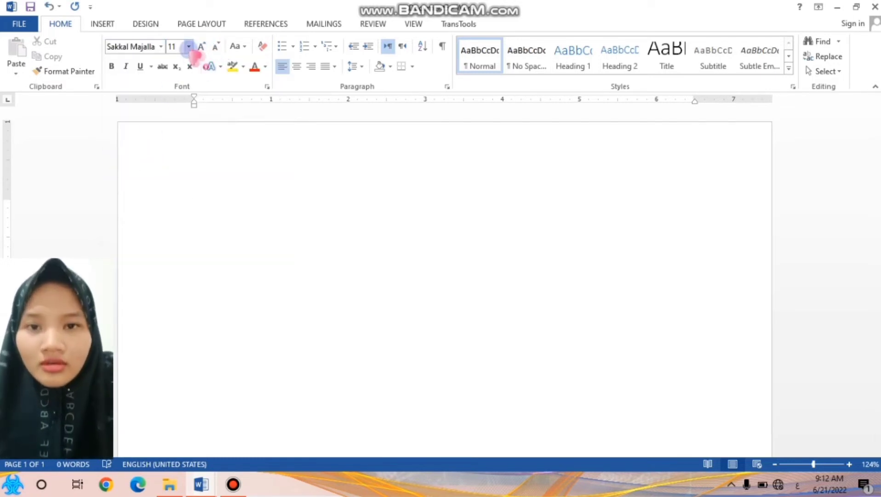
left_click(188, 46)
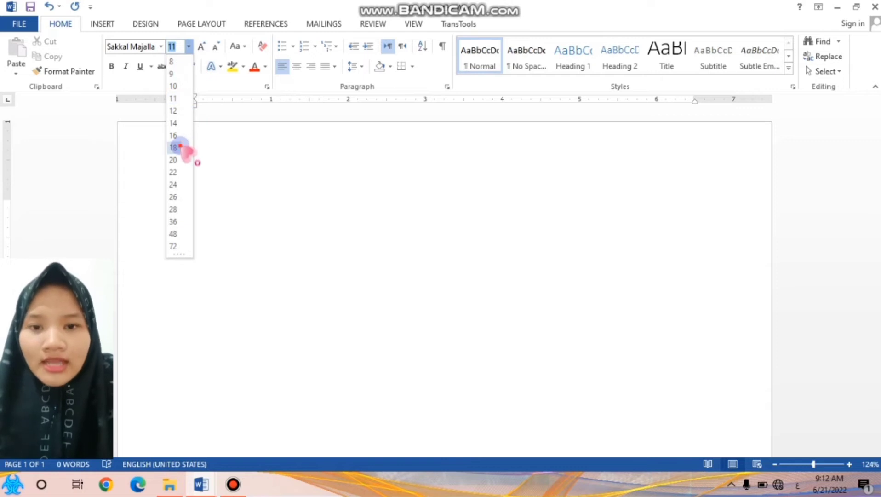
left_click(177, 148)
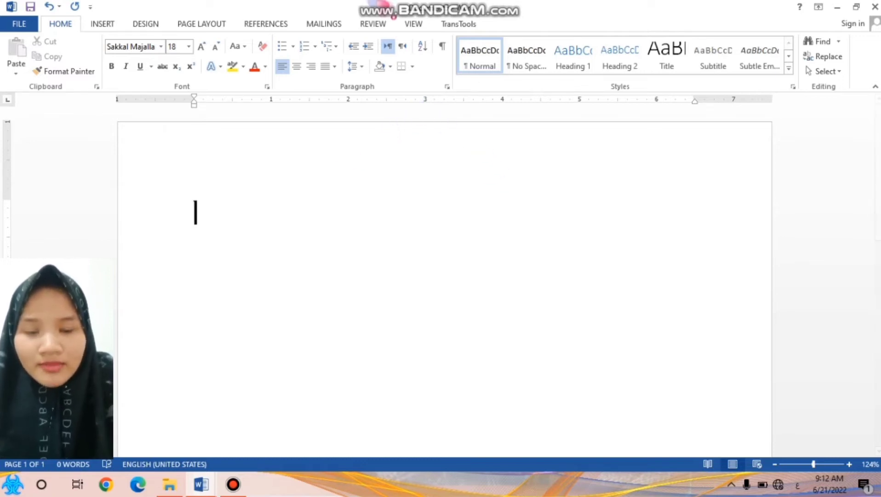
Set the paragraph direction to right-to-left and choose the Arabic (Saudi Arabia) keyboard for input
left_click(405, 46)
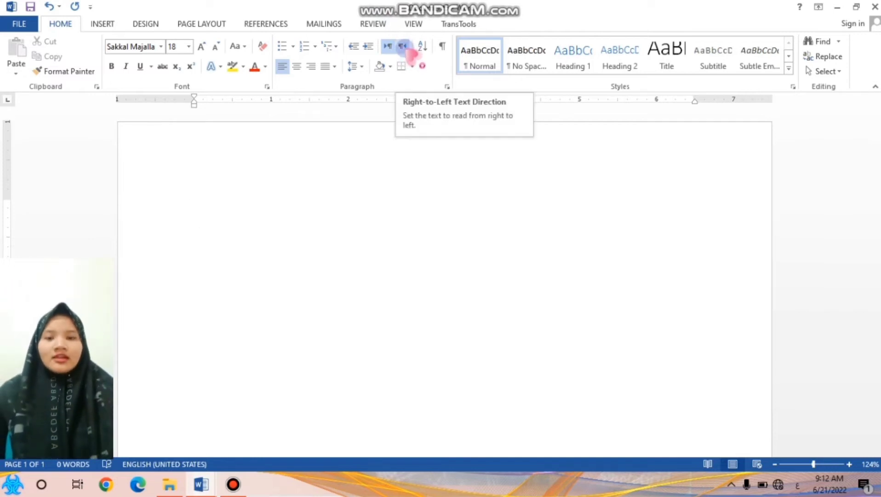
left_click(407, 50)
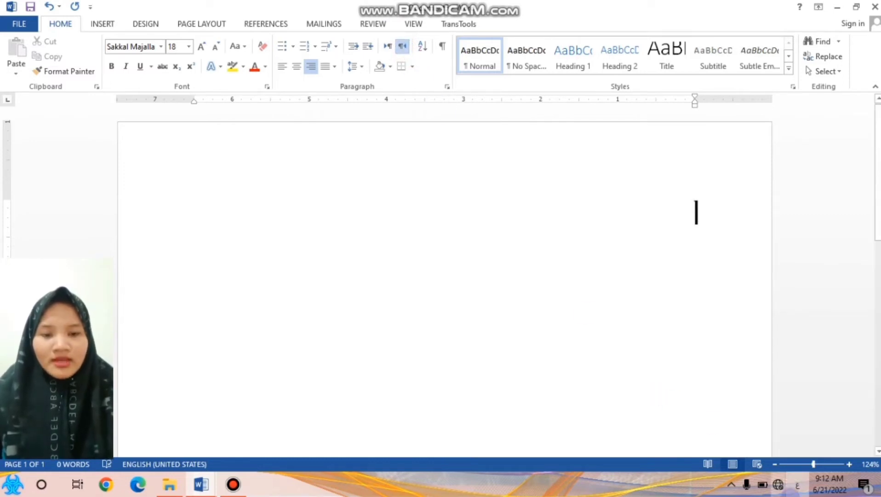
left_click(797, 484)
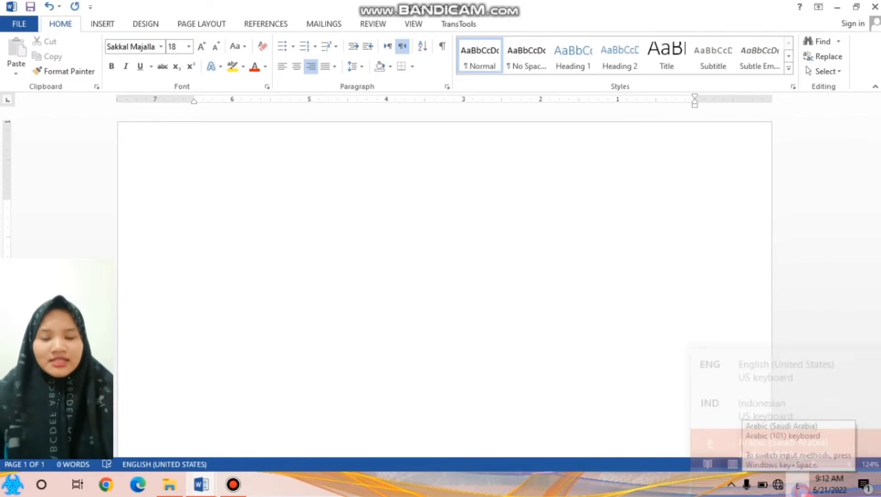
left_click(777, 410)
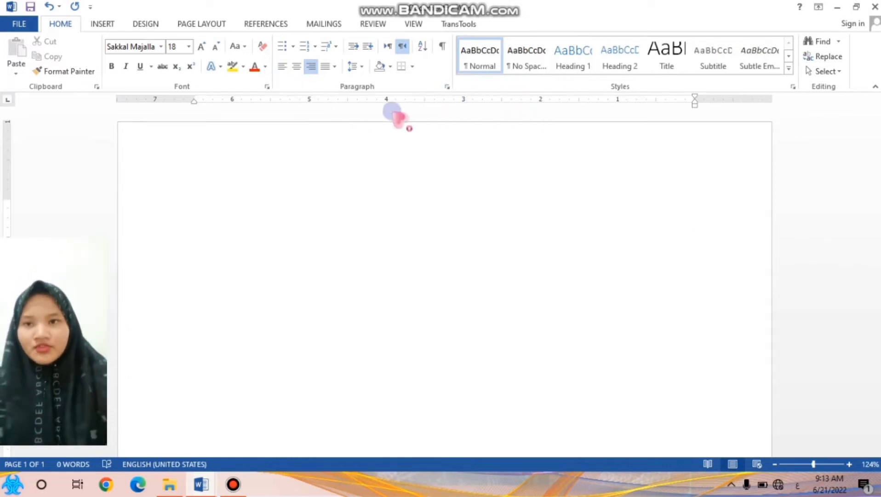
Hide the ruler, show it again and return to the formatting tools
left_click(415, 23)
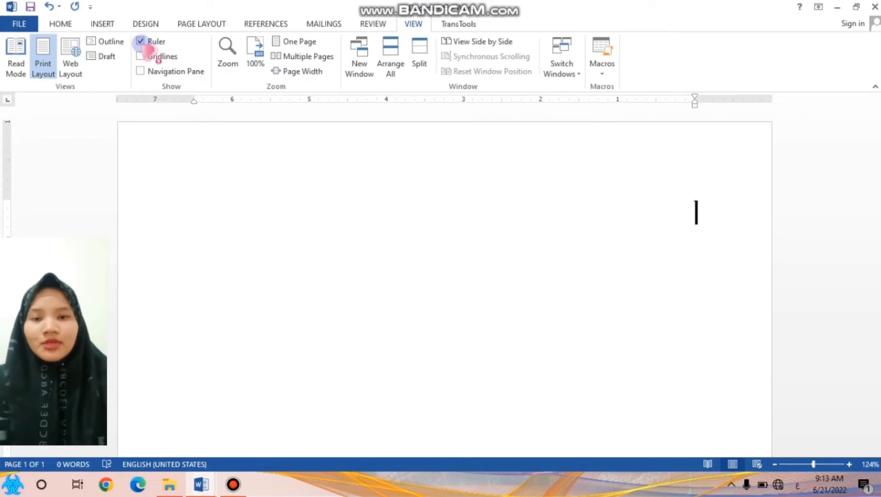
left_click(140, 41)
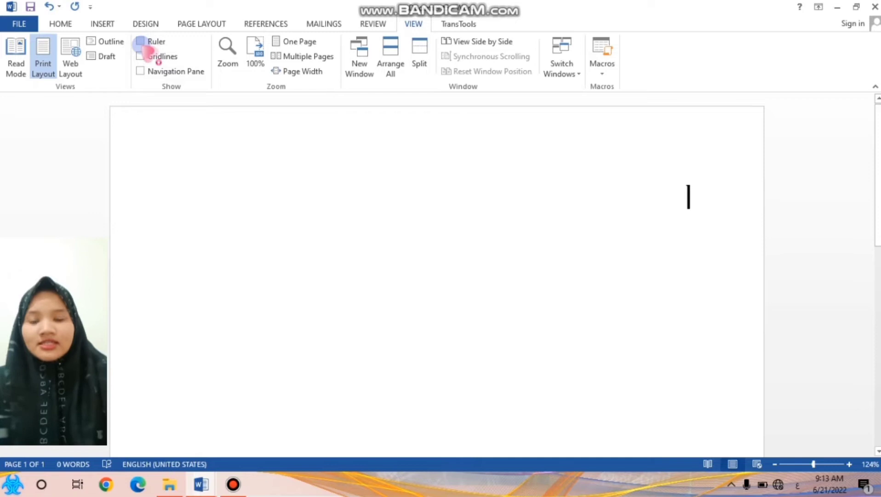
left_click(141, 42)
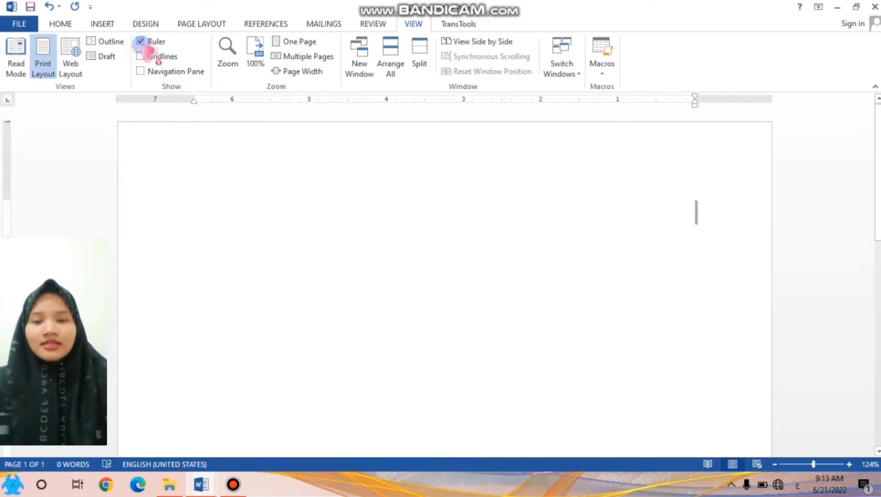
left_click(74, 24)
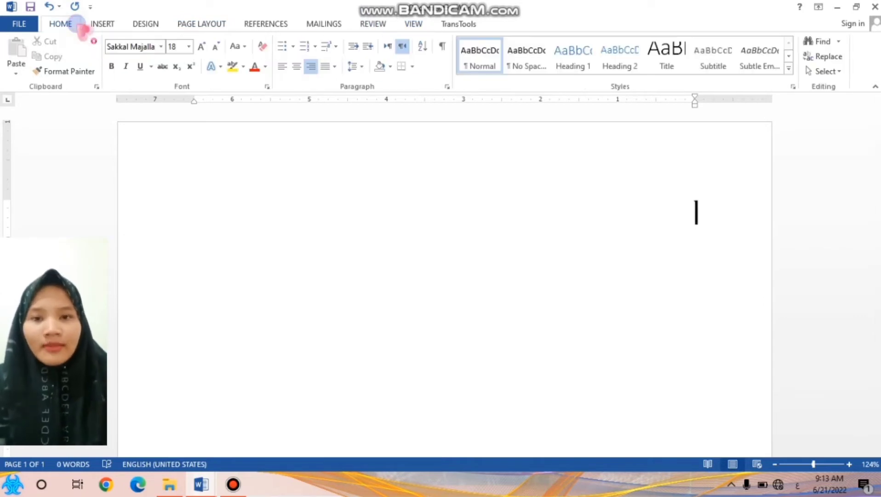
left_click(130, 126)
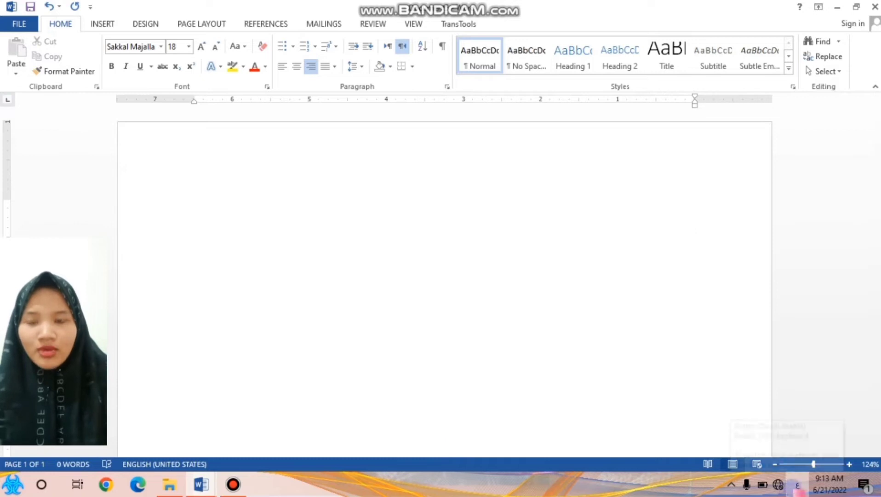
Place right tab stops on the horizontal ruler at both text margins, at 0 and about 6.5 inches
mouse_move(814, 465)
left_mouse_down()
mouse_move(842, 465)
mouse_move(827, 464)
left_mouse_up()
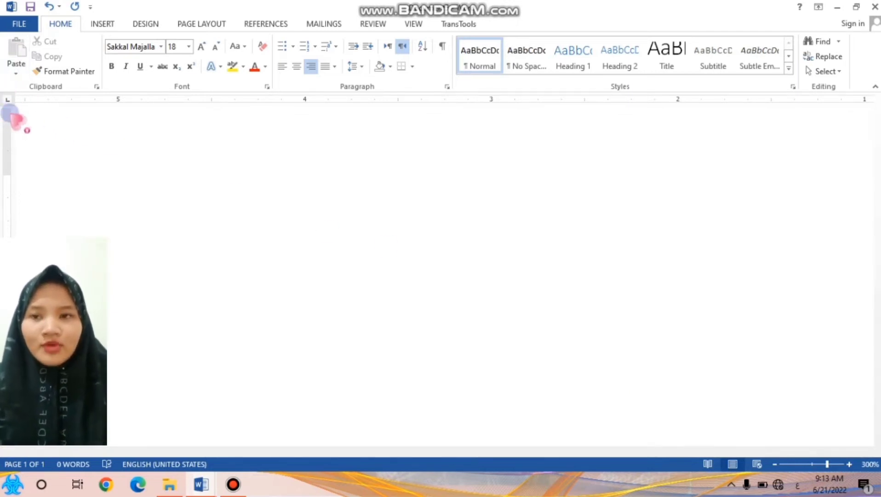
left_click(809, 463)
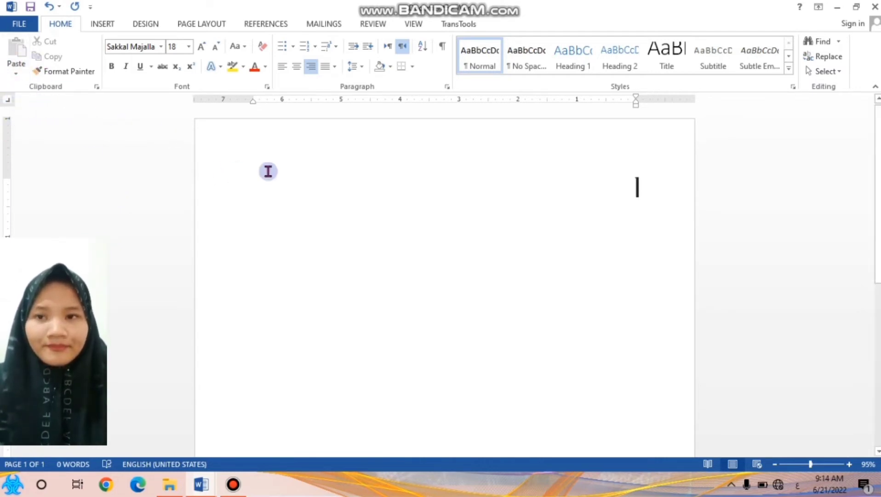
left_click(636, 100)
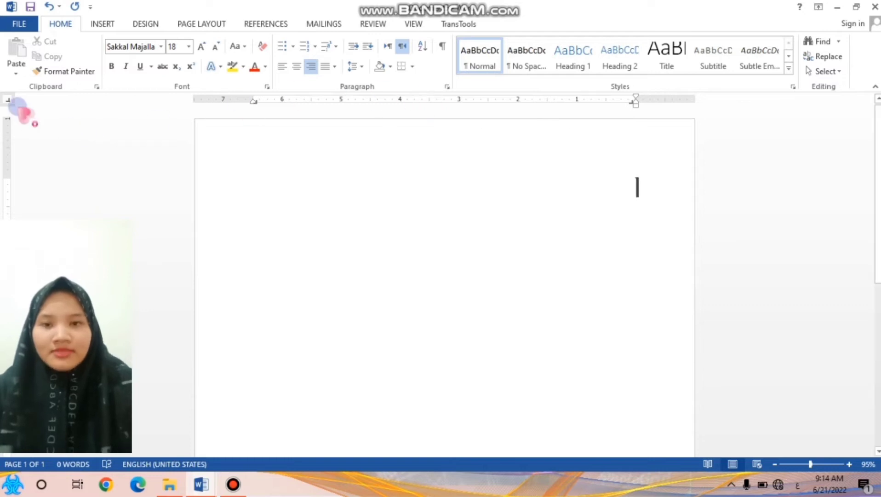
Place a center tab stop at about 3.5 inches on the ruler and right tab stops at 3 and 4 inches
left_click(8, 100)
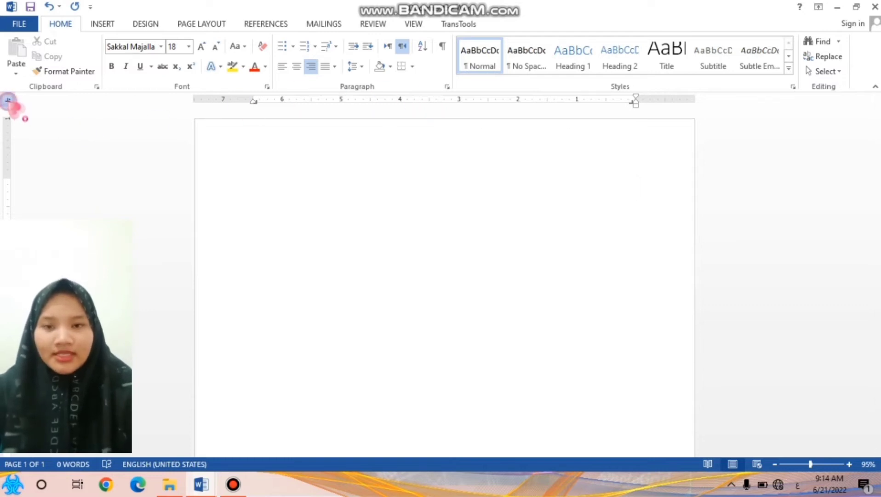
left_click(8, 100)
left_click(8, 100)
left_click(8, 100)
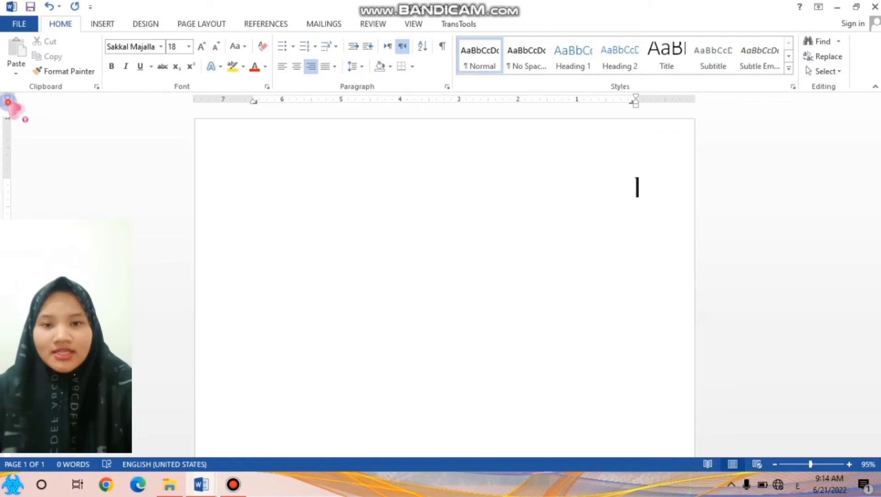
left_click(8, 101)
left_click(8, 101)
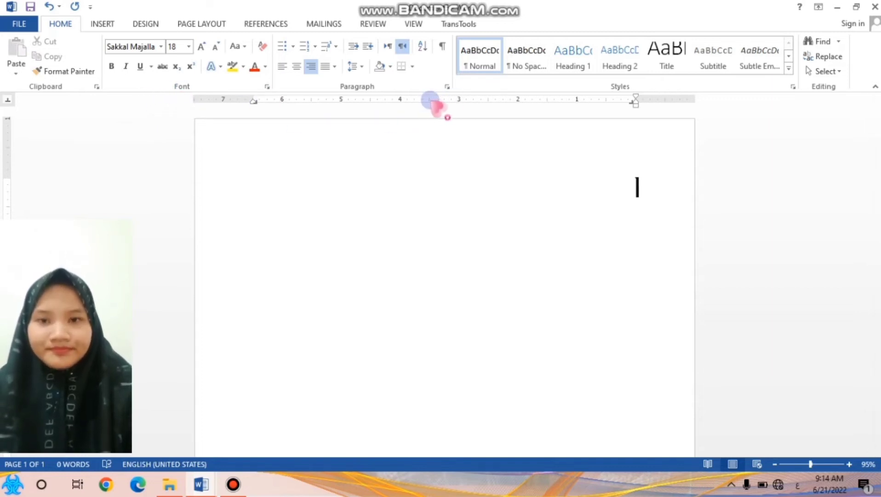
left_click(430, 100)
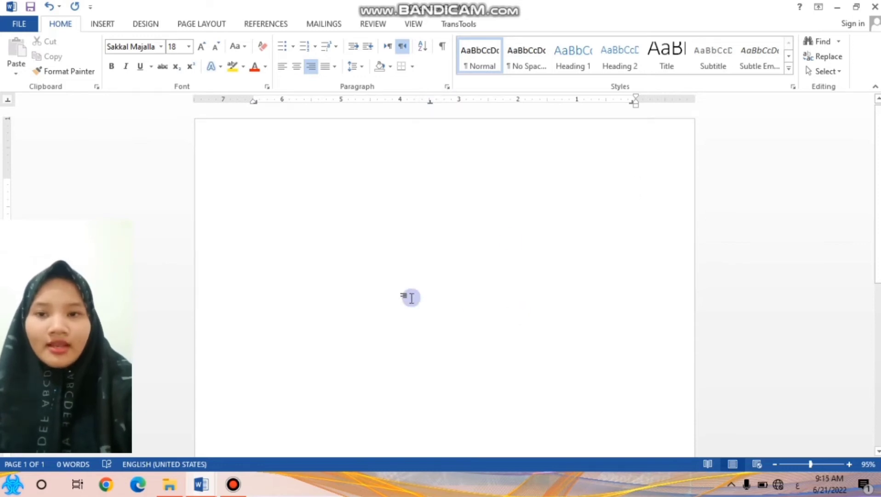
left_click(7, 100)
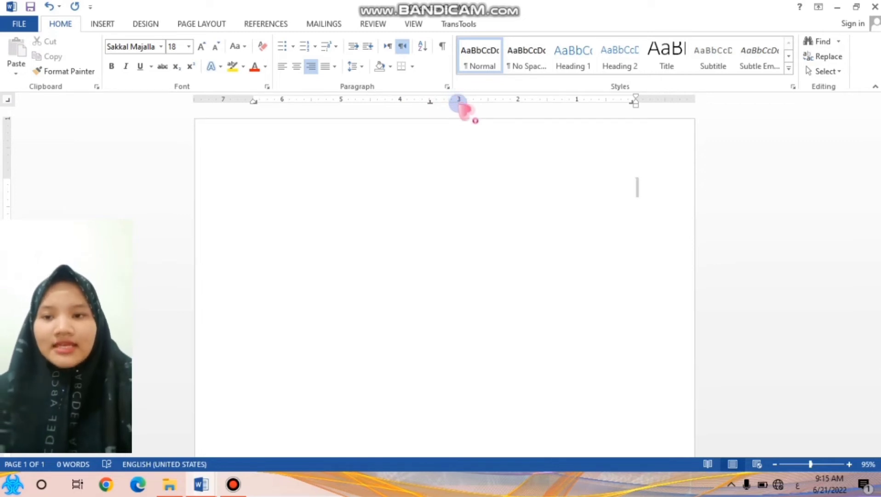
left_click(459, 100)
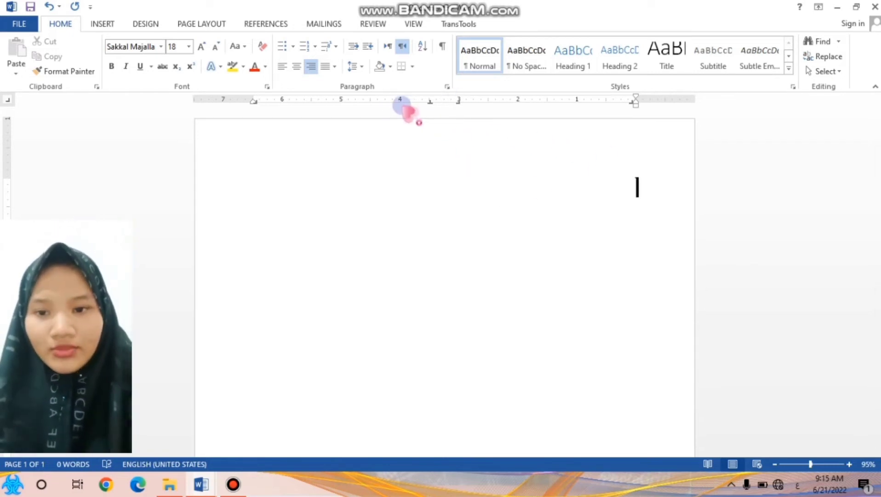
Enter the first half-verse الحمد لله وصلى ربنا and insert the small square separator symbol at the center tab stop
type("الجمد لله وصلى ربنا")
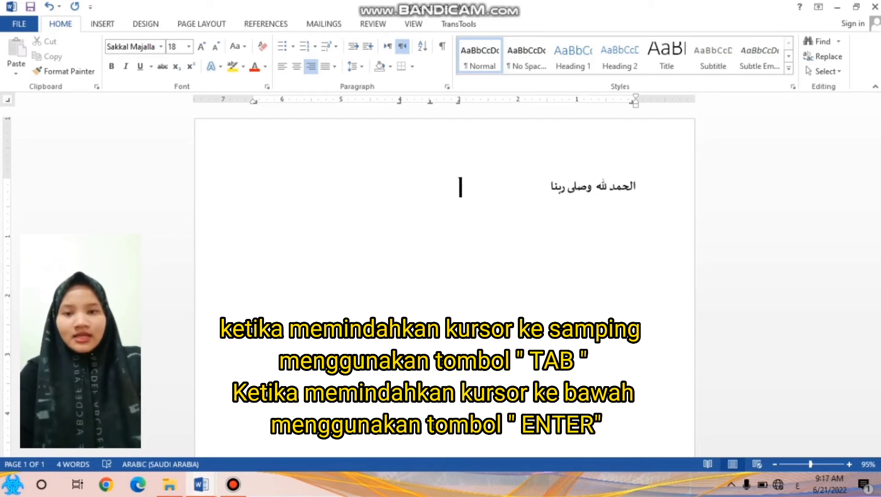
key("Tab")
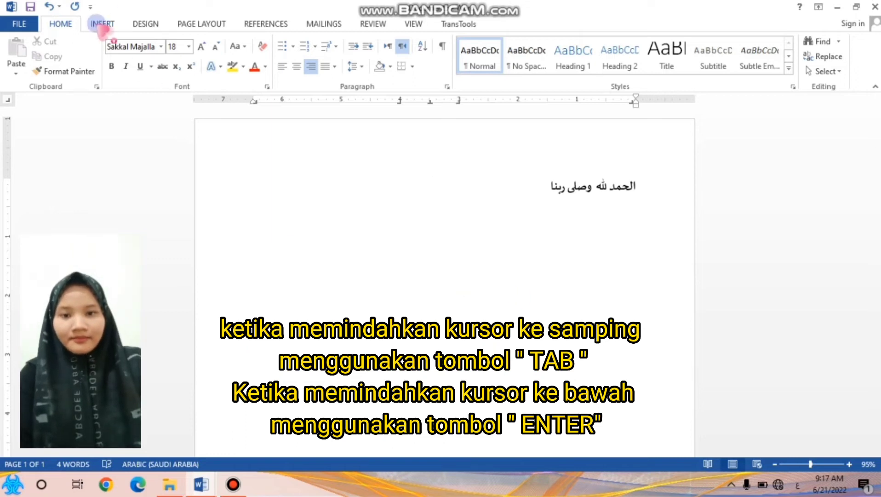
left_click(101, 25)
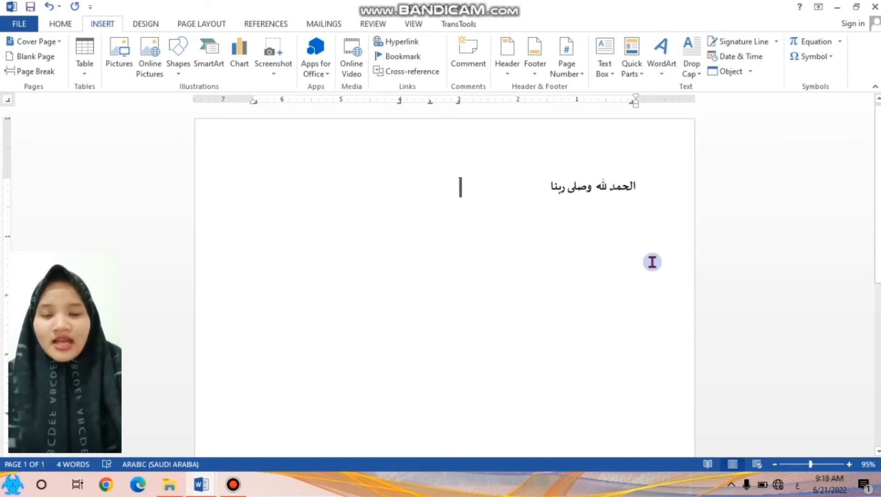
key("Tab")
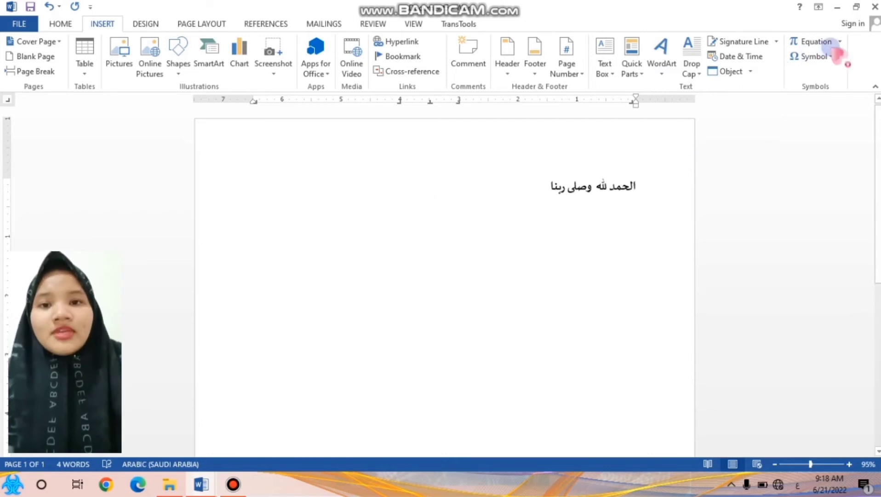
left_click(834, 57)
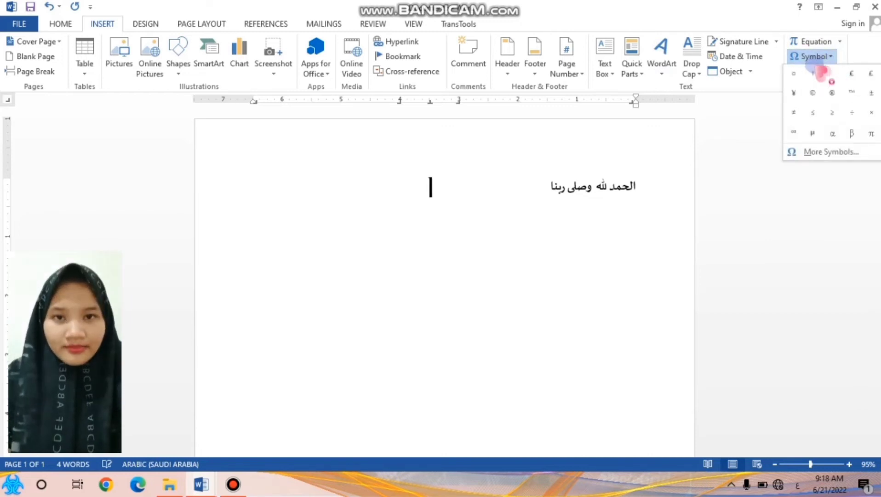
left_click(794, 75)
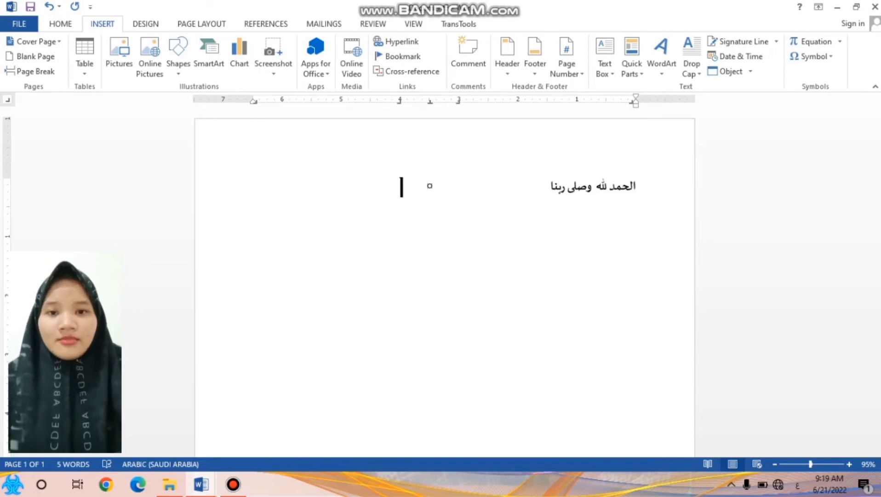
Enter the second half-verse على النبي المصطفى حبيبنا at the 4-inch tab stop and tab to the line's end
type("على")
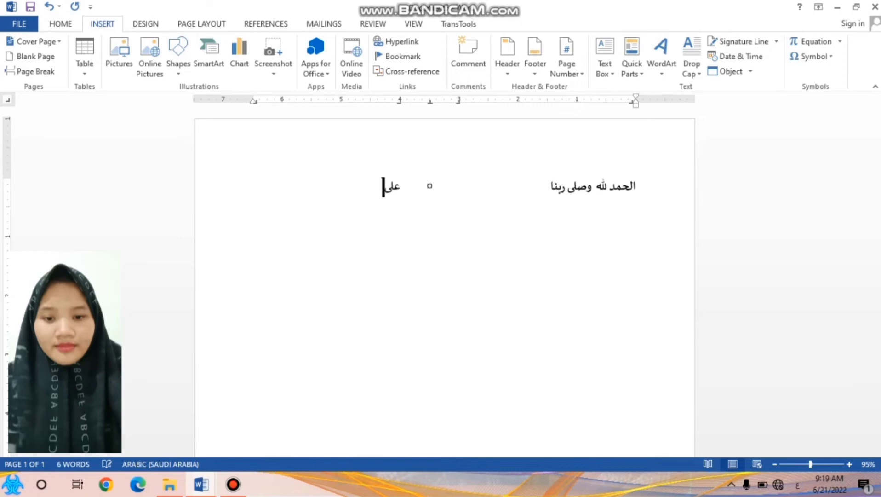
type(" النبي")
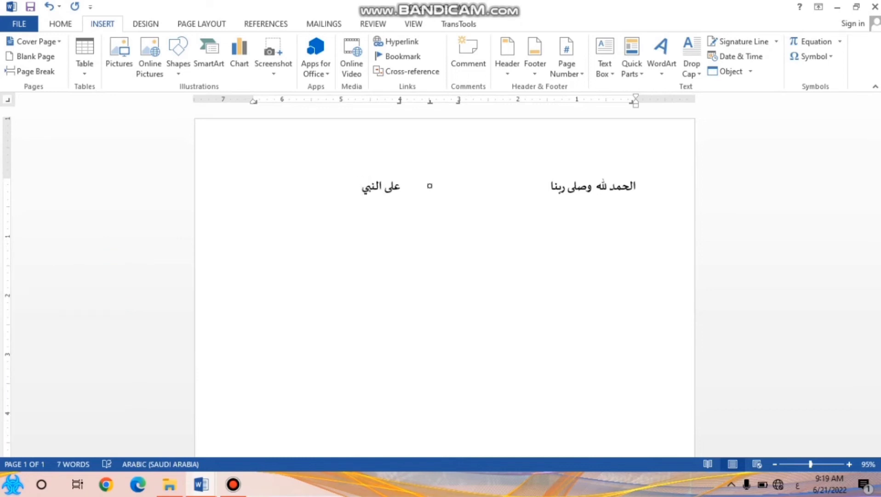
type(" المصطفى حبيبنا")
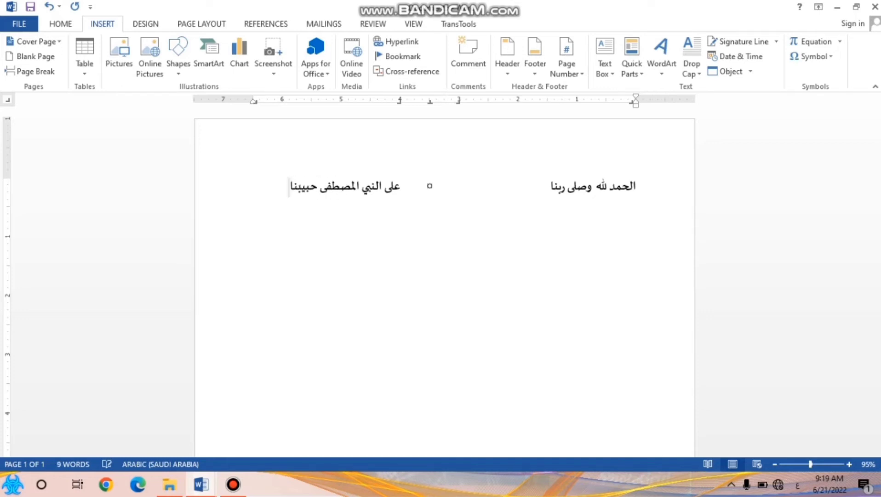
key("Tab")
On a second line, enter the half-verse واله وصحبه ومن قرا and insert the small square separator at the center tab stop
key("Return")
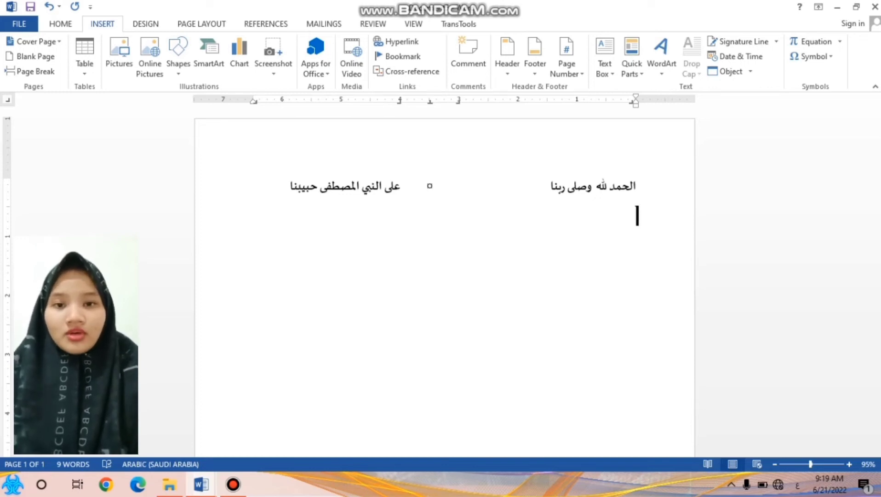
type("وال")
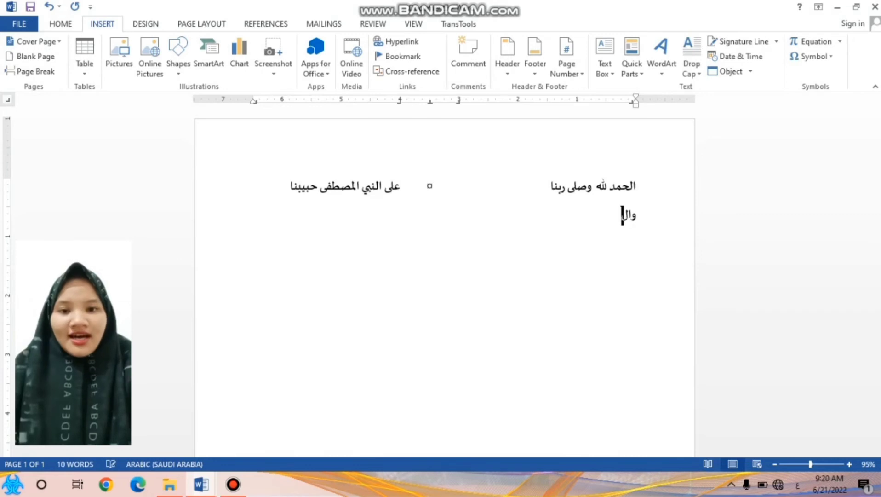
type("ه و")
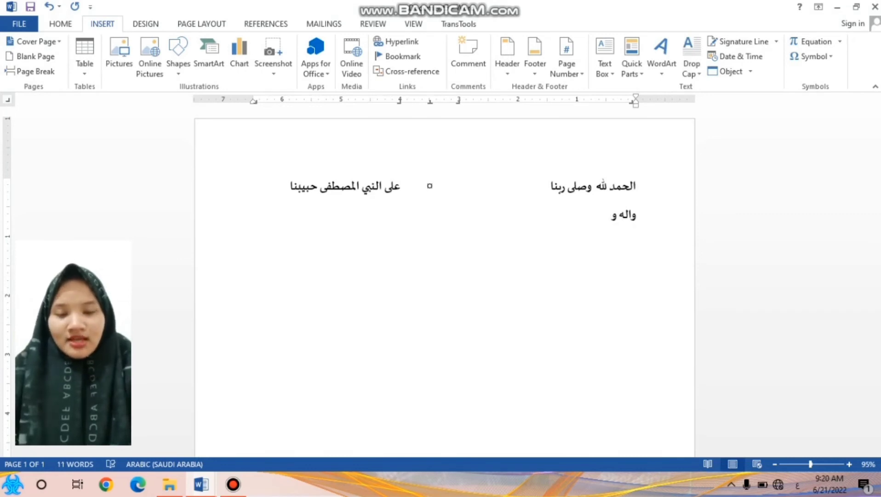
type("صحبه")
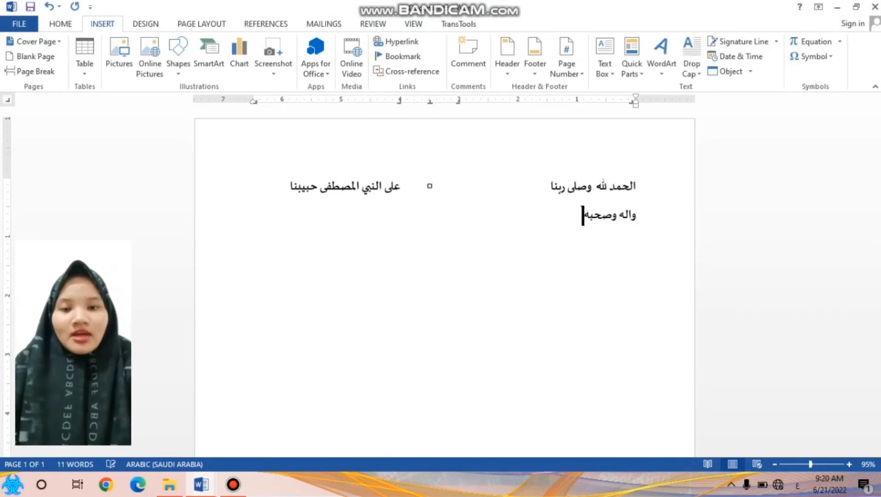
type(" و")
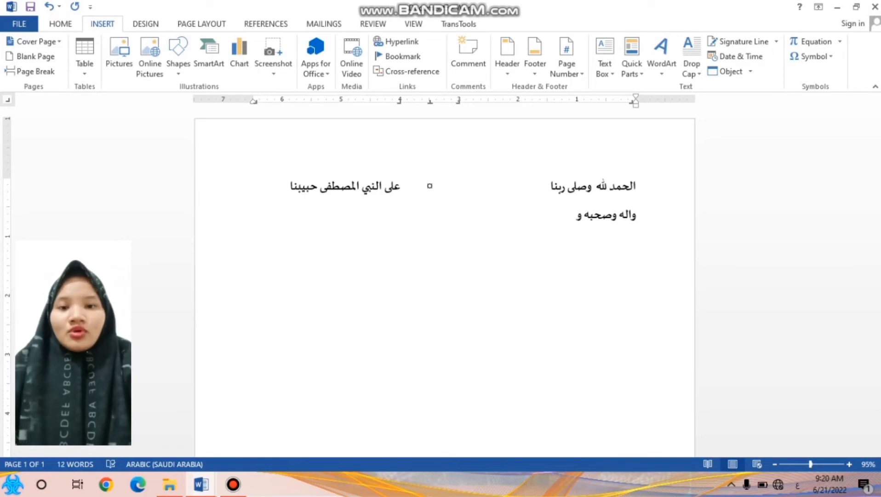
type("منو")
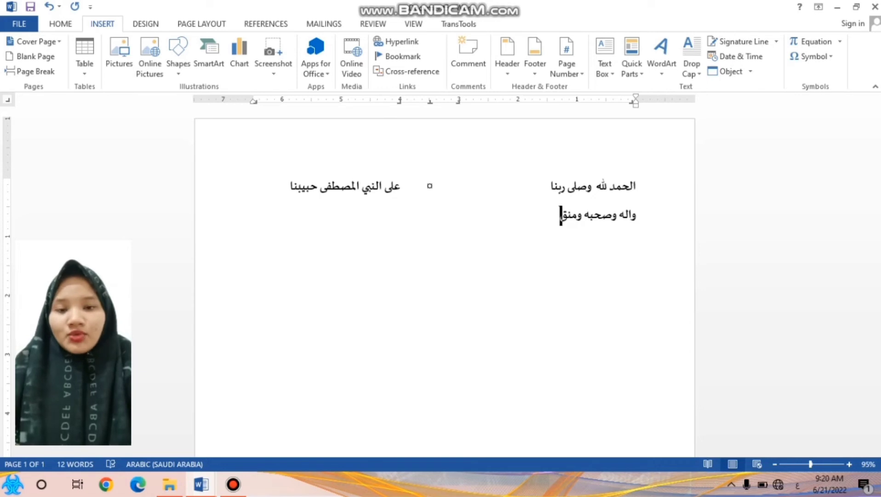
key("BackSpace")
type("قر")
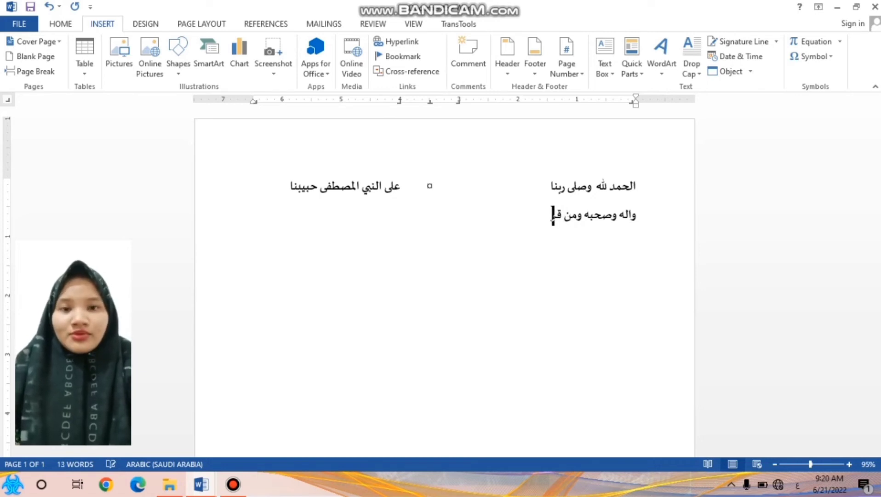
type("ا")
key("Tab")
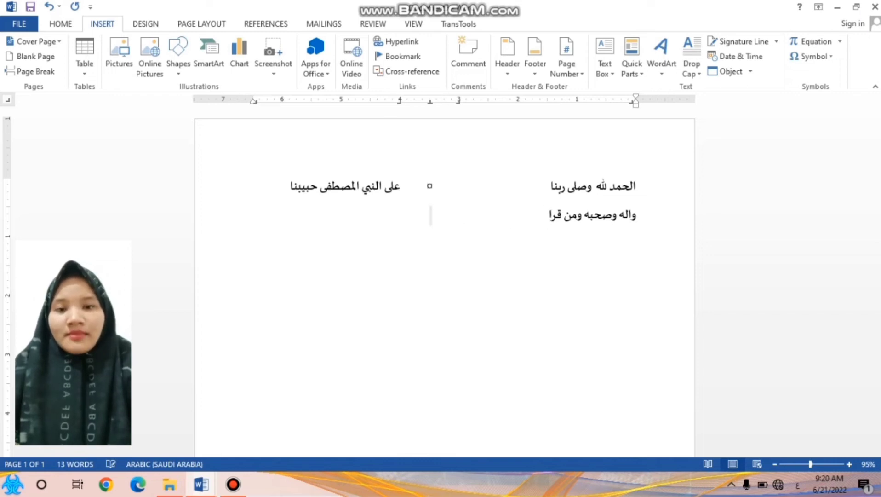
left_click(810, 56)
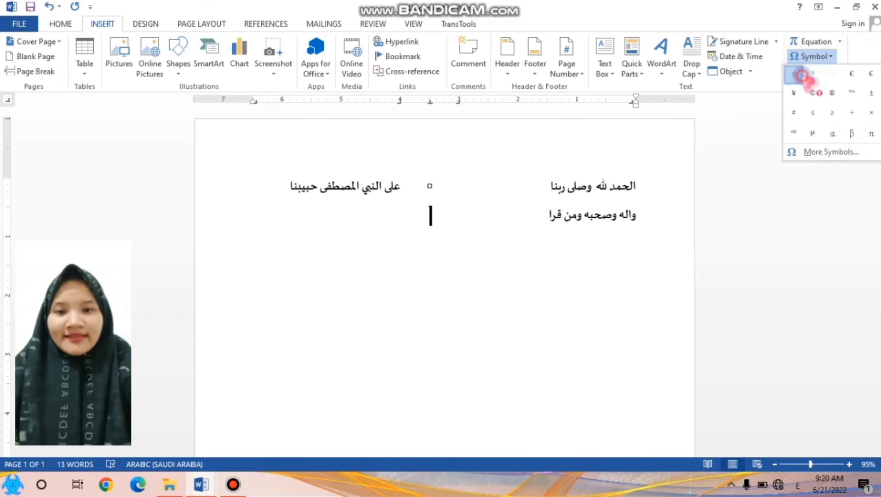
left_click(794, 73)
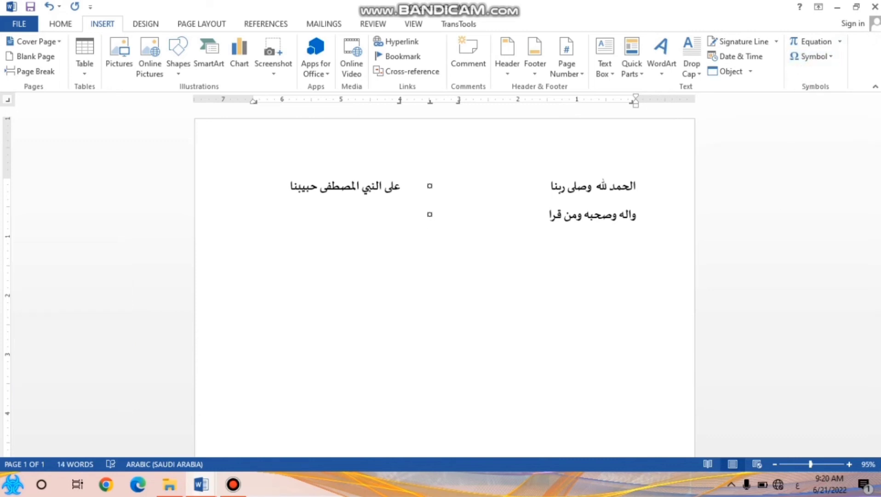
Enter the second line's other half-verse وهاك فى التجويد نظما حررا at the 4-inch tab stop
type("وهاك فى التج")
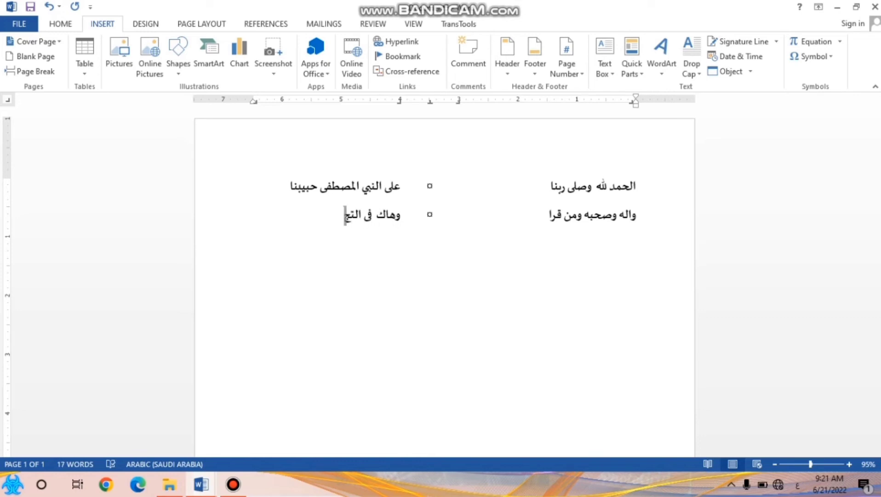
type("ويد نظما")
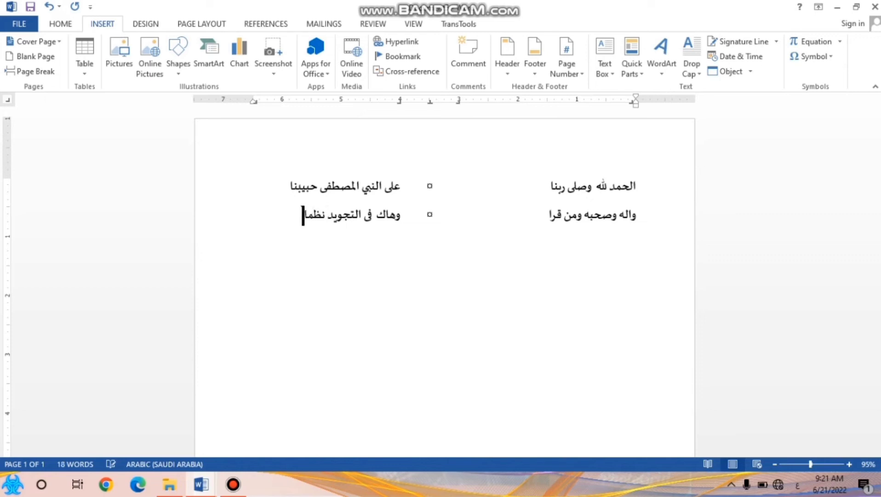
type(" محررا")
On a third line, enter the half-verse سميته هداية الصبيان and insert the small square separator at the center tab stop
key("Return")
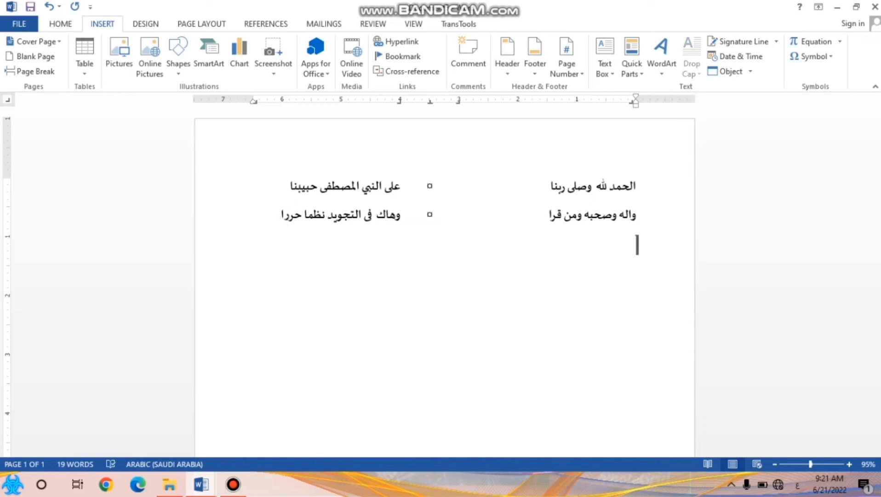
type("س")
key("BackSpace")
type("سم")
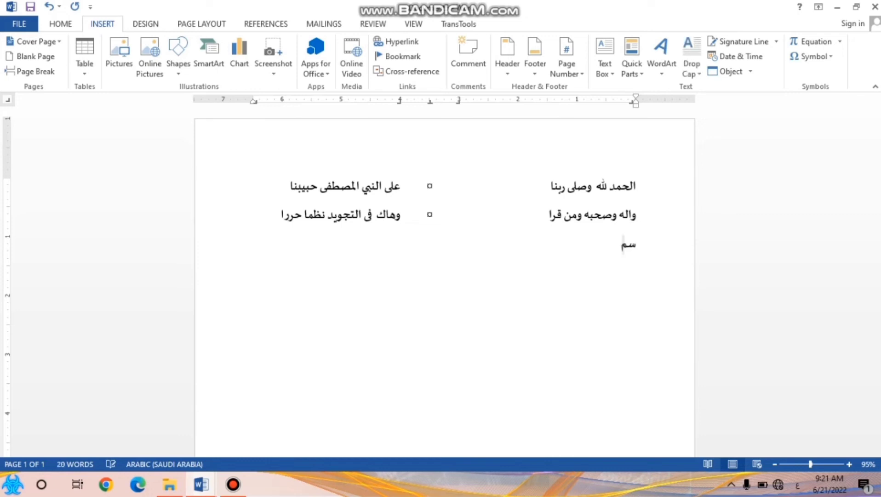
type("يته هداية الص")
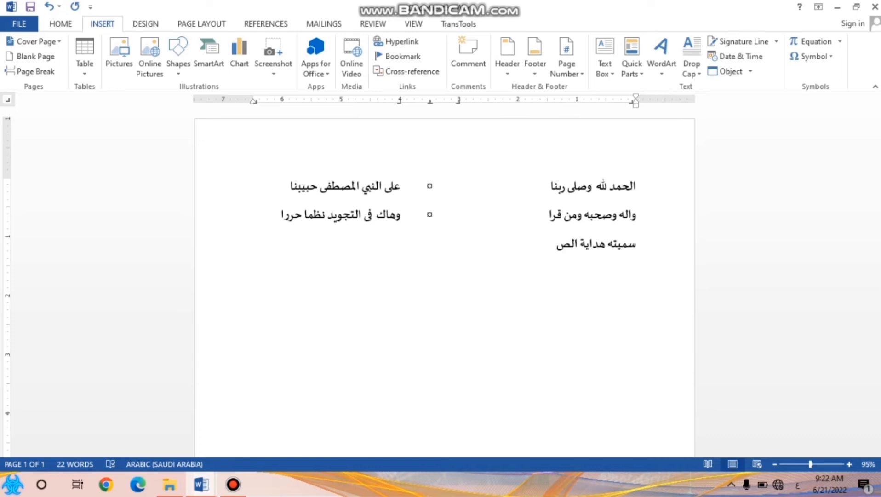
type("بيان")
left_click(813, 56)
left_click(799, 80)
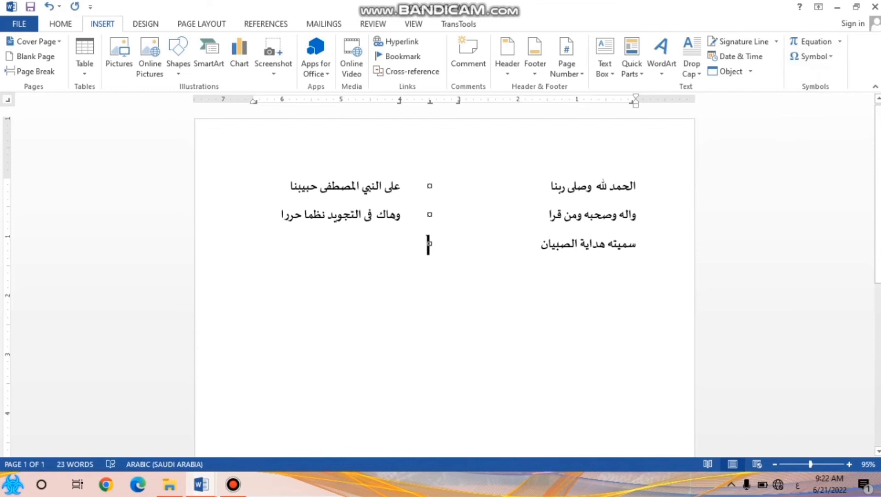
Complete the third line with the half-verse ارجو الهى غا ية الرضوان at the 4-inch tab stop
type("ارج")
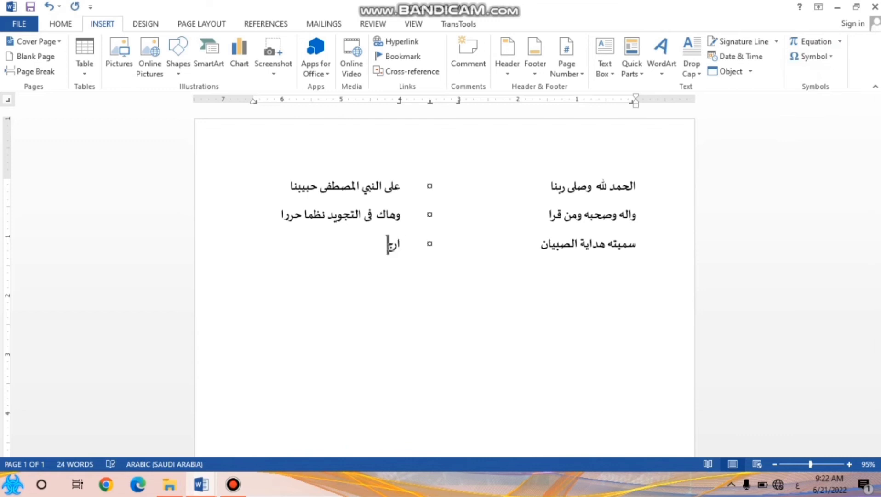
type("و")
type(" ال")
type("ى")
type(" ع")
type("ا")
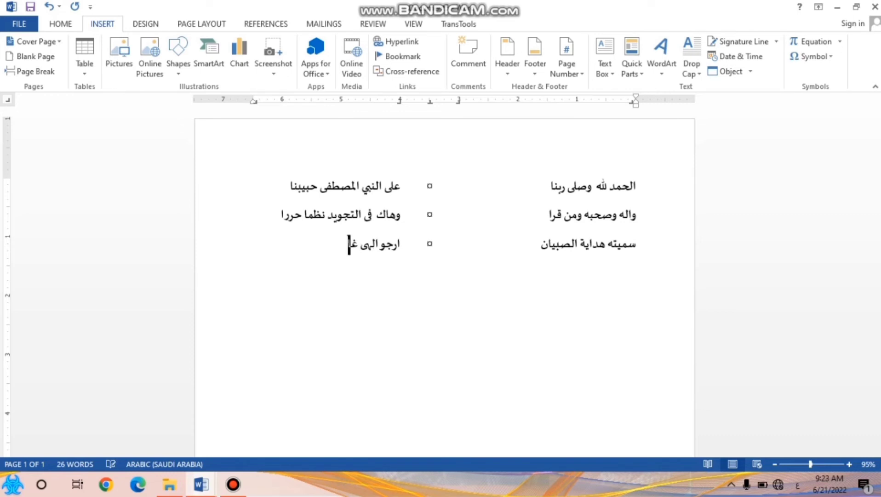
type("ية الرضوان")
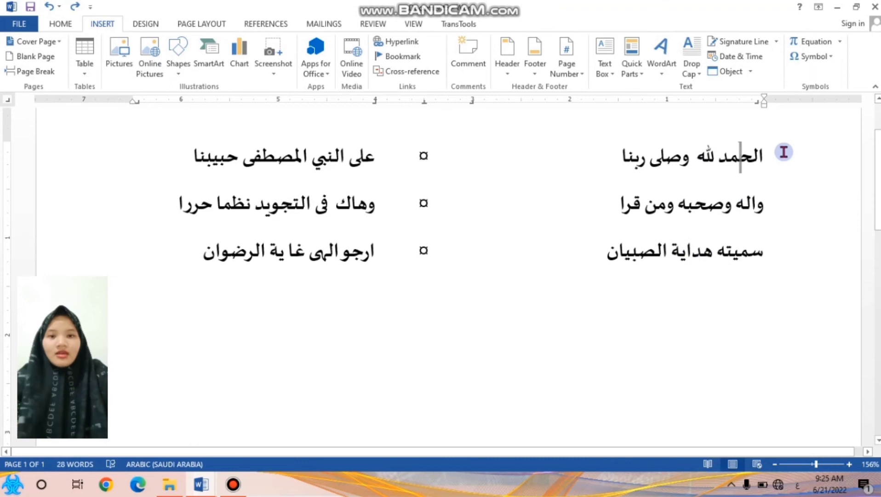
Stretch the word الحمد in the first verse with kashidas after the lam, the ha and the mim
left_click(756, 159)
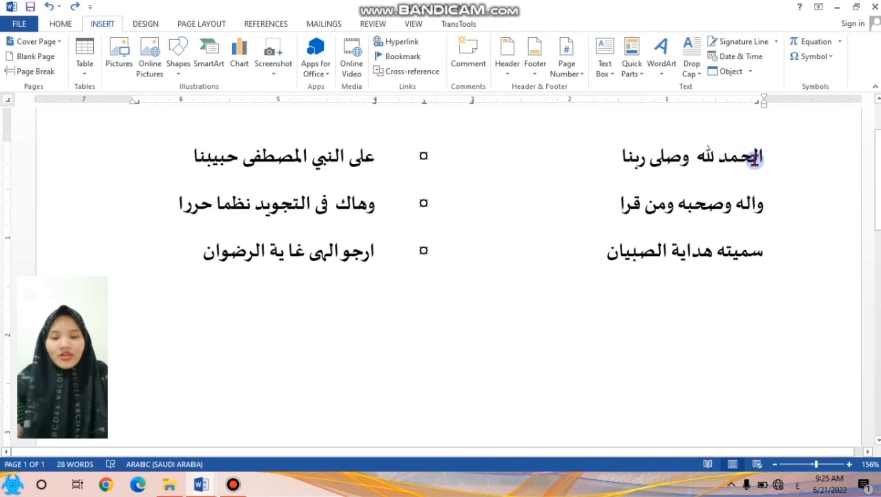
type("ـــ")
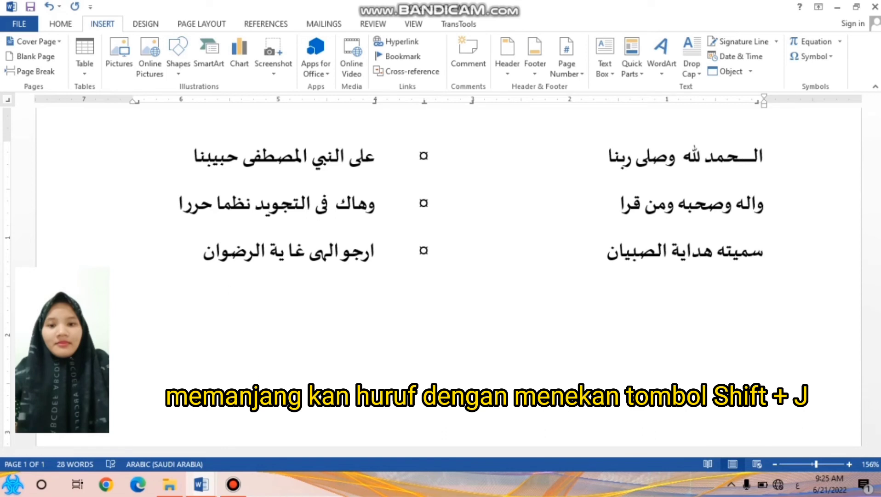
key("Left")
type("ـــ")
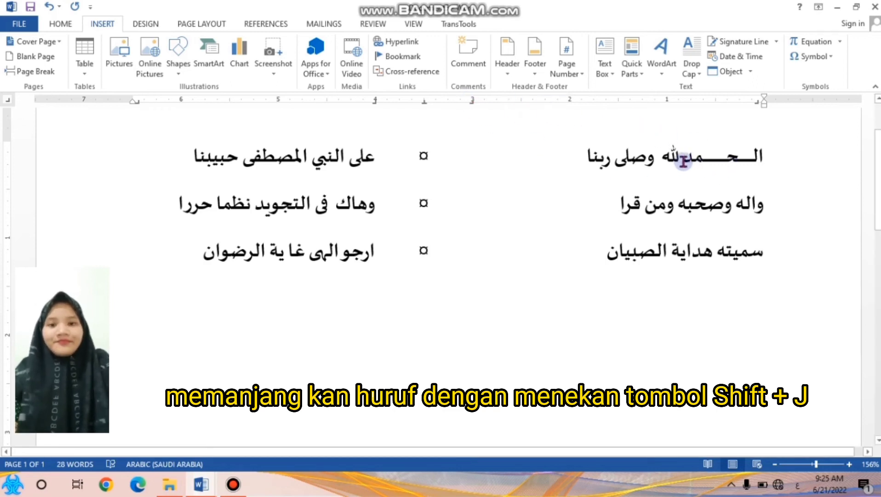
type("ــ")
Stretch the word وصلى in the first verse with a long kashida after the sad and a short one after the lam
left_click(624, 156)
type("ـــ")
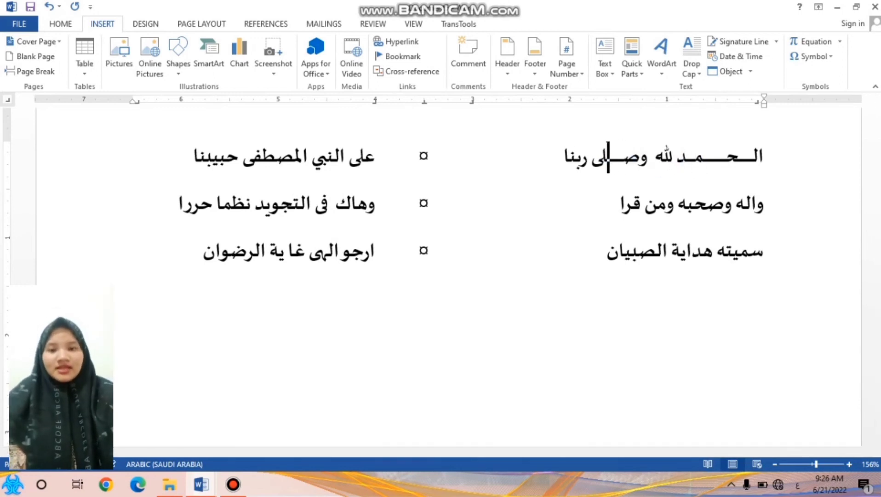
type("ـ")
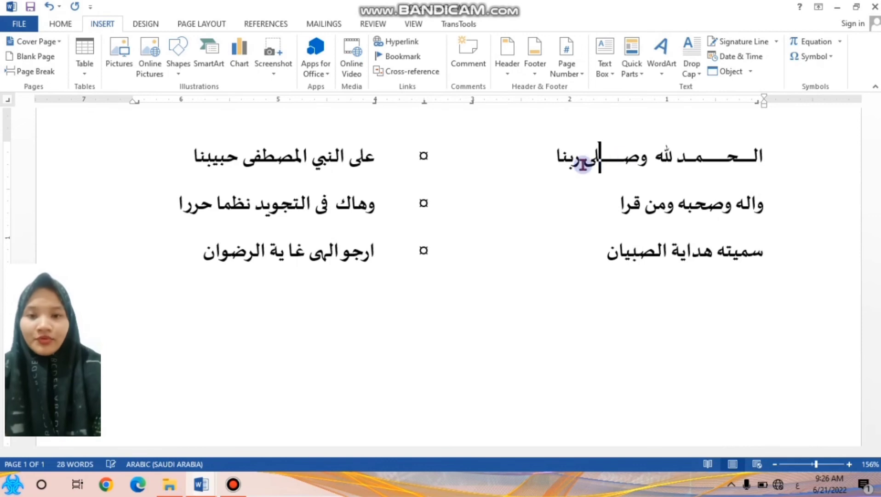
left_click(594, 160)
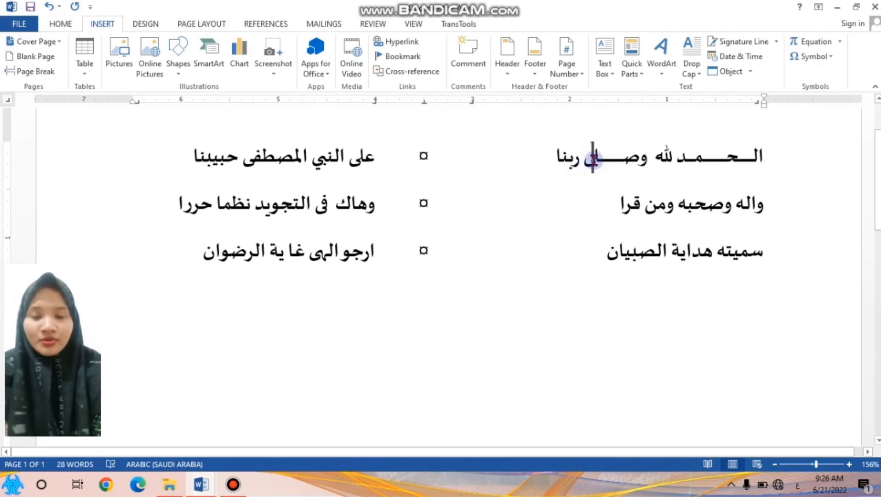
type("ـــ")
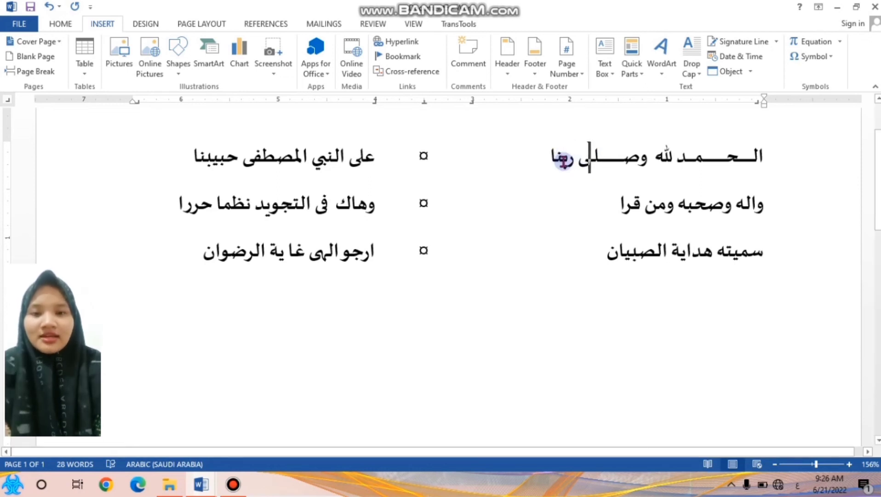
Stretch the word ربنا with kashidas so the first half-verse ends near the 3-inch tab stop without wrapping the line
left_click(563, 159)
type("ـ")
left_click(544, 159)
type("ـــن")
type("ـــن")
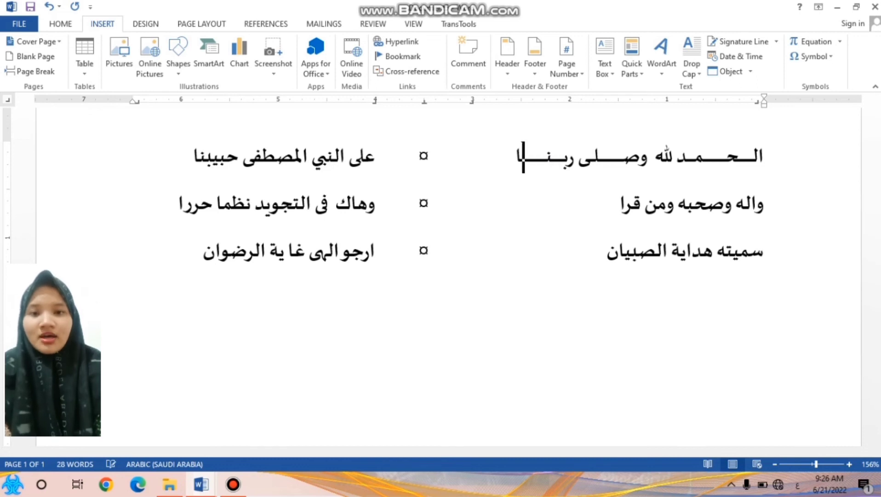
type("ـــ")
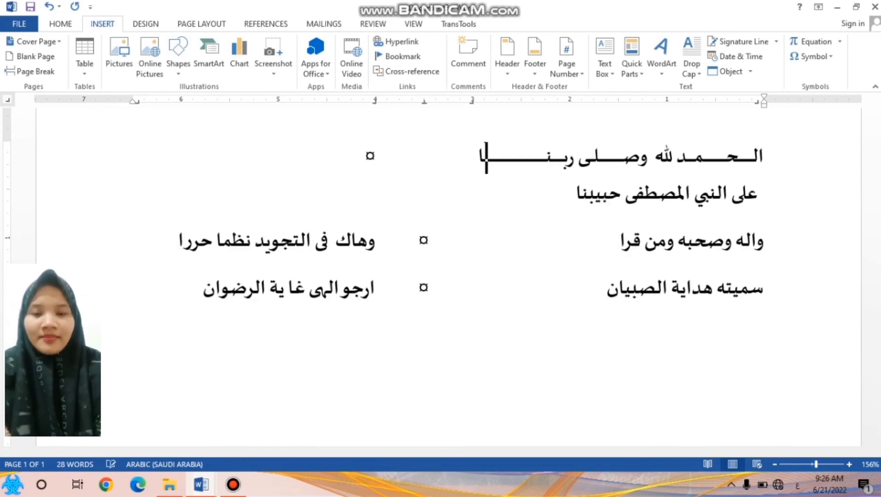
key("BackSpace")
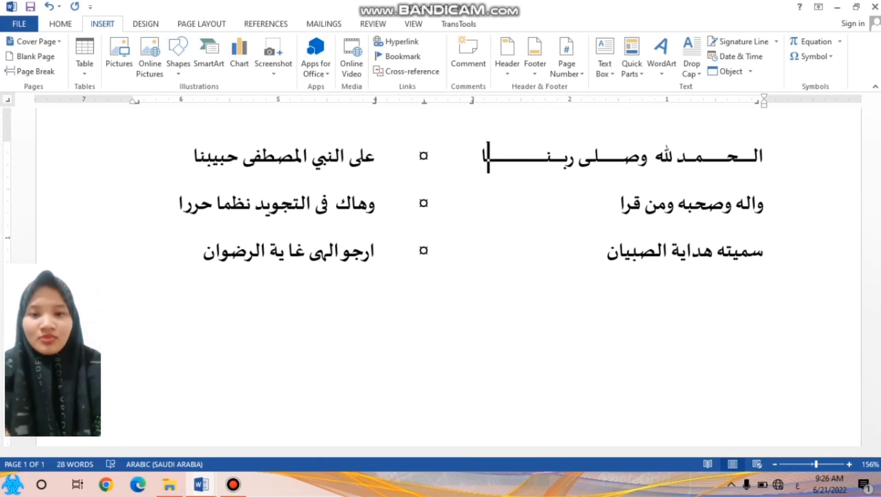
Stretch the words على and النبي in the first verse's second half with kashidas, trimming the one in على
left_click(323, 156)
type("ـــــ")
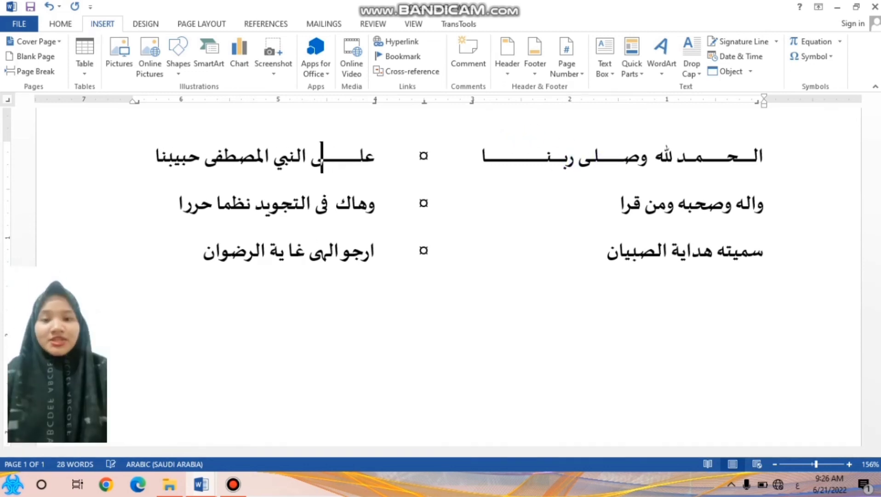
left_click(290, 156)
type("ـــ")
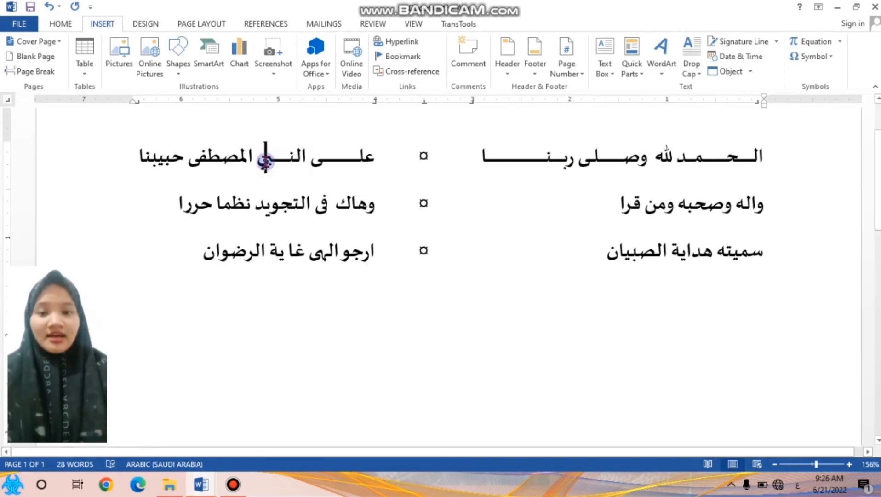
left_click(327, 163)
key("BackSpace")
key("BackSpace")
key("BackSpace")
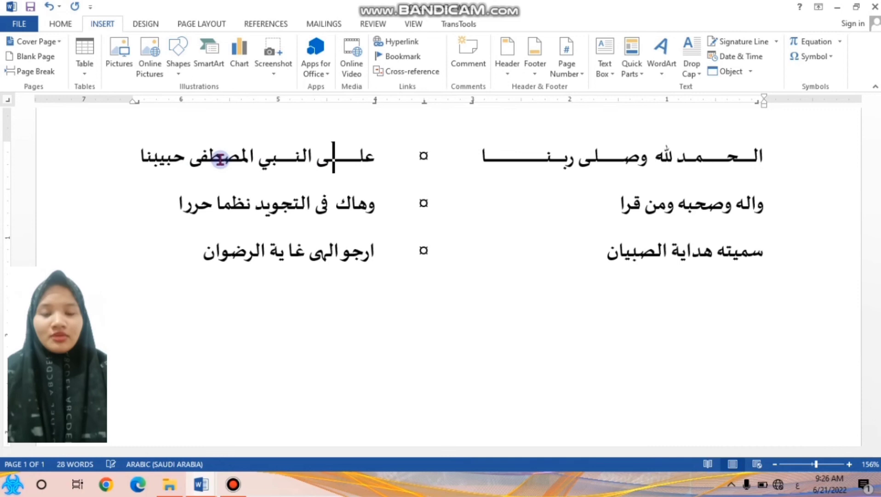
Stretch the word المصطفى with a kashida after the sad, trimming it so the whole verse fits on one line
left_click(216, 161)
type("ـــ")
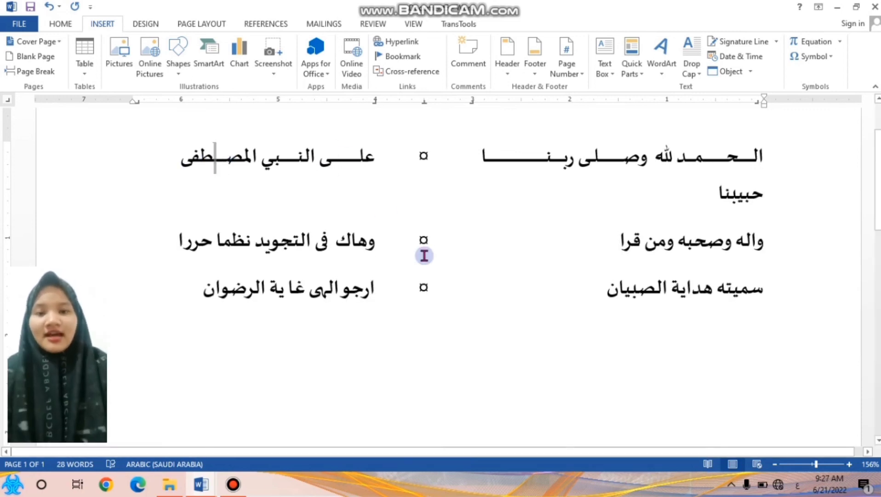
type("ـــ")
key("BackSpace")
key("BackSpace")
key("BackSpace")
key("BackSpace")
left_click(152, 219)
key("BackSpace")
Stretch واله in the second verse with a kashida after the lam, and وصحبه after the sad and the ba
left_click(747, 202)
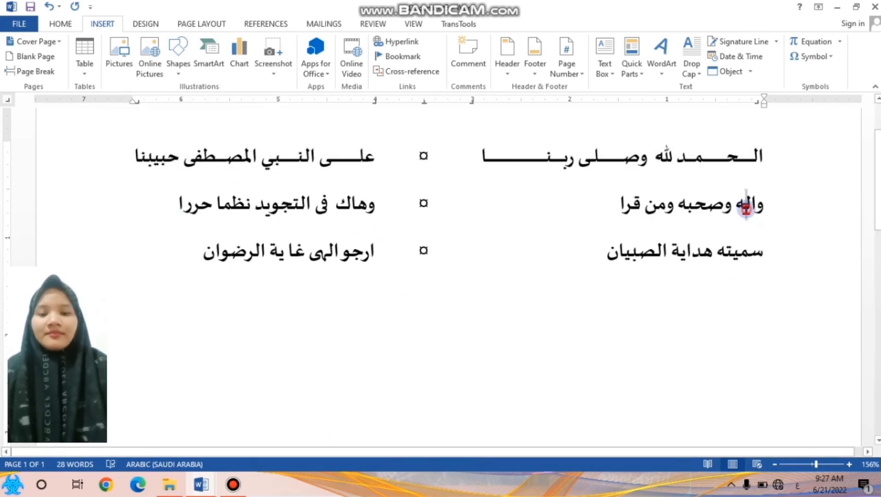
type("ــــ")
left_click(678, 206)
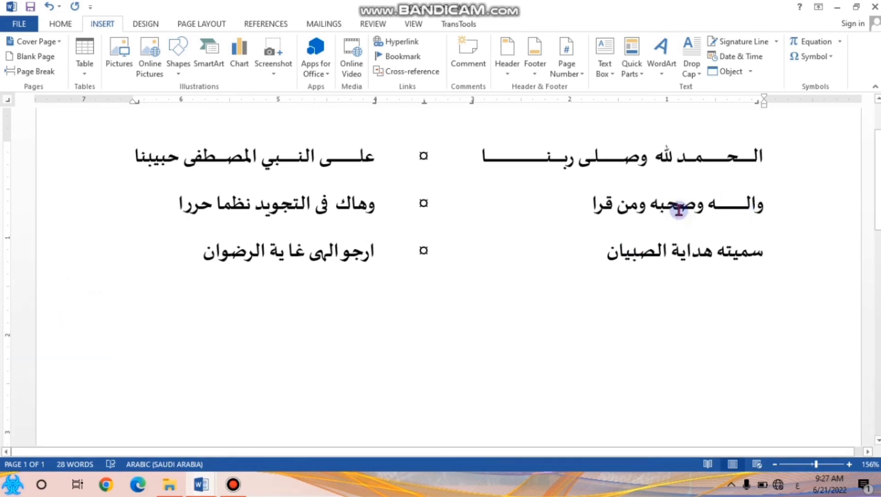
type("ـــــــ")
left_click(621, 206)
type("ــــ")
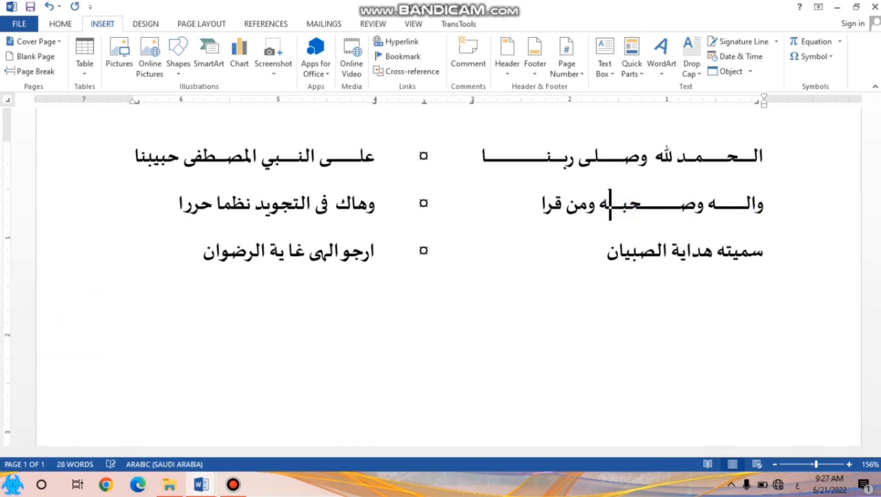
Stretch ومن and قرا with kashidas, trimming the one in قرا so the second verse fits on one line
left_click(575, 208)
type("ـــ")
left_click(524, 205)
type("ـــــ")
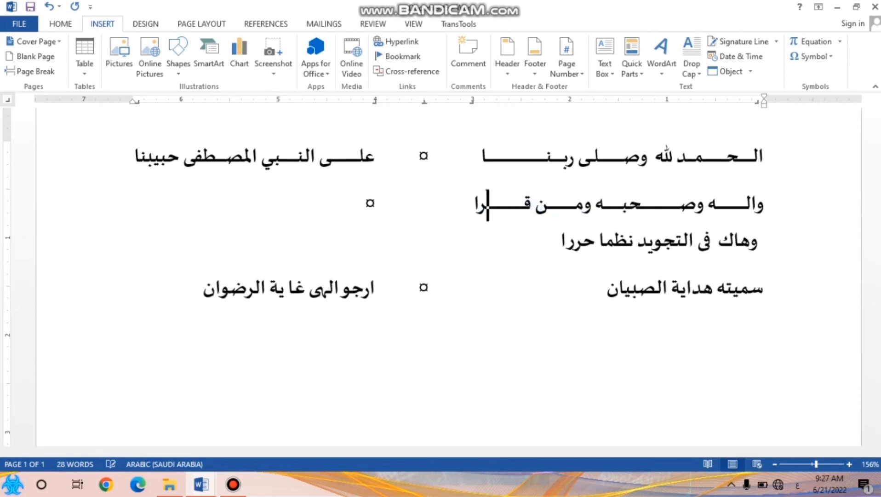
key("BackSpace")
Stretch وهاك with a kashida after the ha and التجويد with one after the ta in the second verse
left_click(353, 205)
type("ـــ")
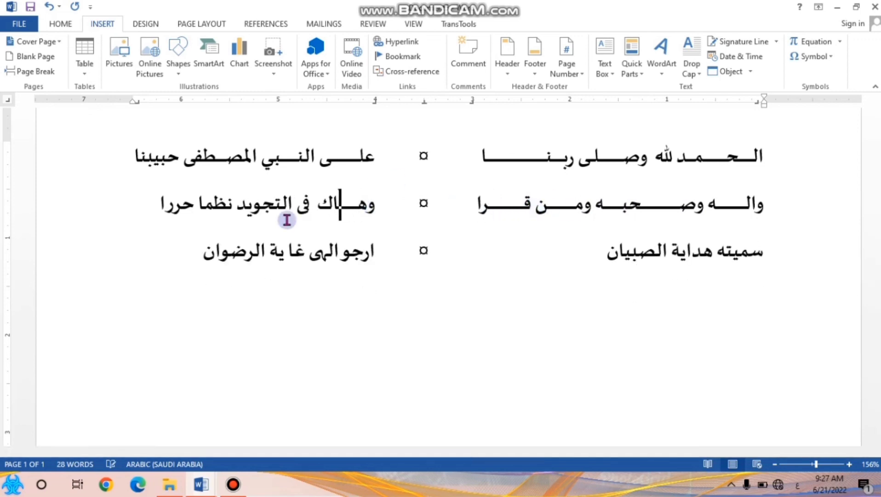
left_click(269, 205)
type("ـــ")
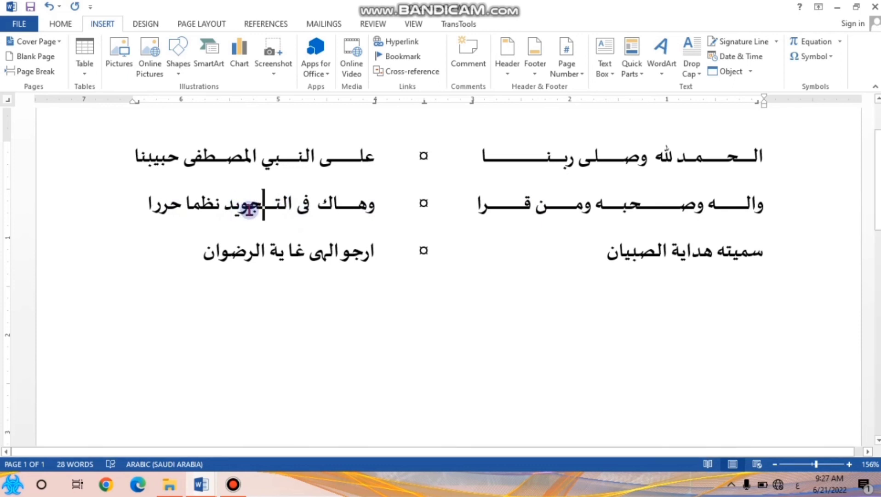
Stretch نظما with a short kashida and trim the kashidas tried in حررا so the half-verse matches the one above
left_click(190, 205)
type("ــ")
left_click(157, 205)
type("ــ")
key("BackSpace")
key("BackSpace")
key("BackSpace")
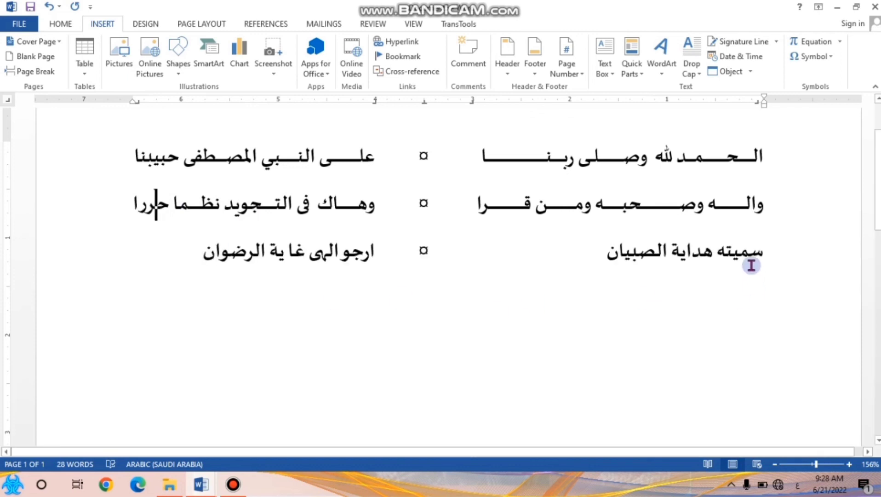
Stretch سميته in the third verse with kashidas after the sin and the ta, and هداية with one after the ha
left_click(748, 250)
type("ــــ")
left_click(699, 256)
type("ـــ")
left_click(656, 256)
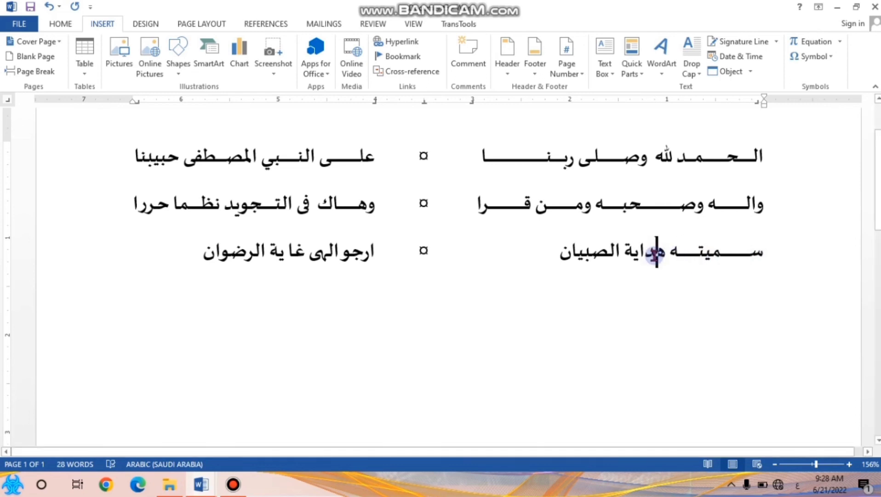
type("ـــ")
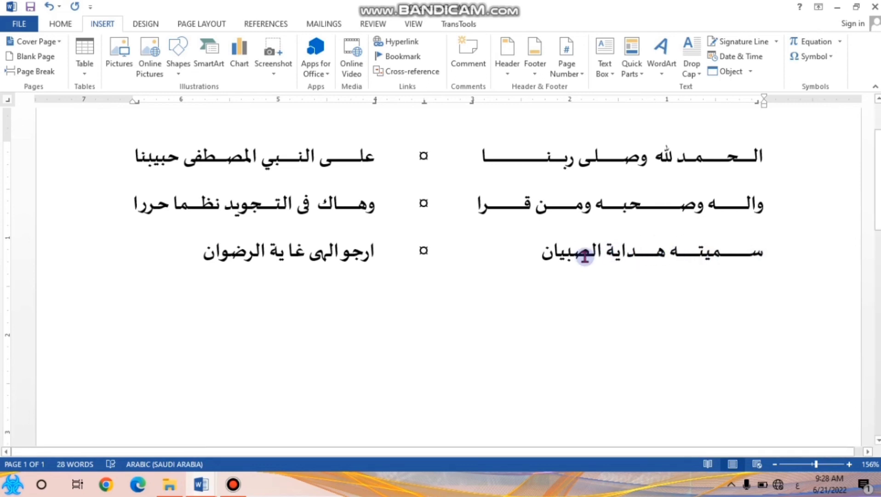
Stretch الصبيان with kashidas after the sad and the ya, trimming the last one so the third verse stays on one line
left_click(573, 250)
type("ـــ")
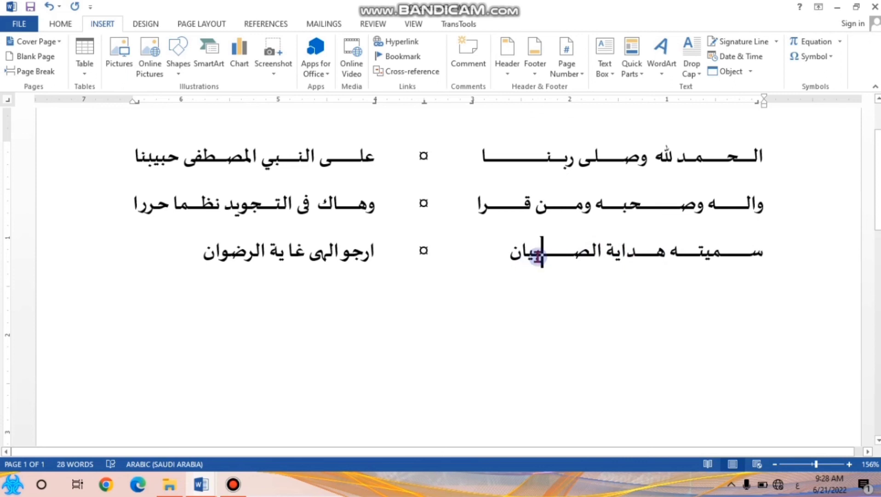
type("ــــبيـــــ")
key("BackSpace")
key("BackSpace")
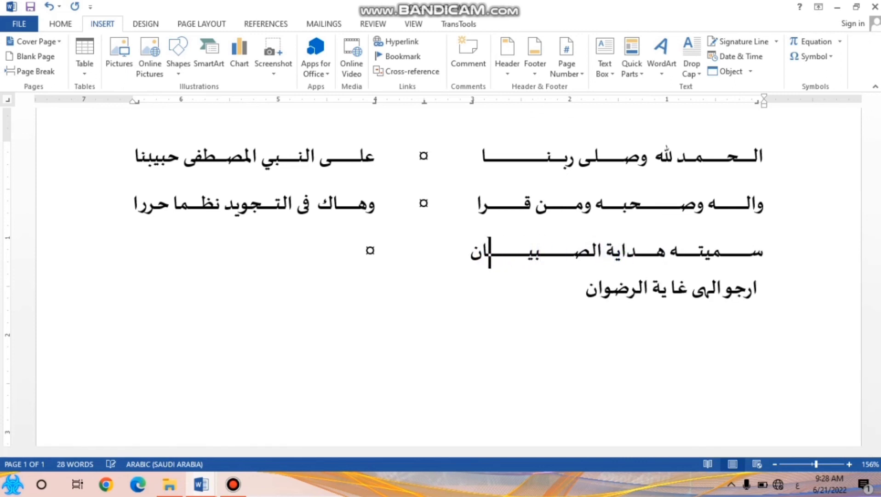
Stretch the words ارجو, الهى and غاية in the third verse's second half with short kashidas
left_click(353, 252)
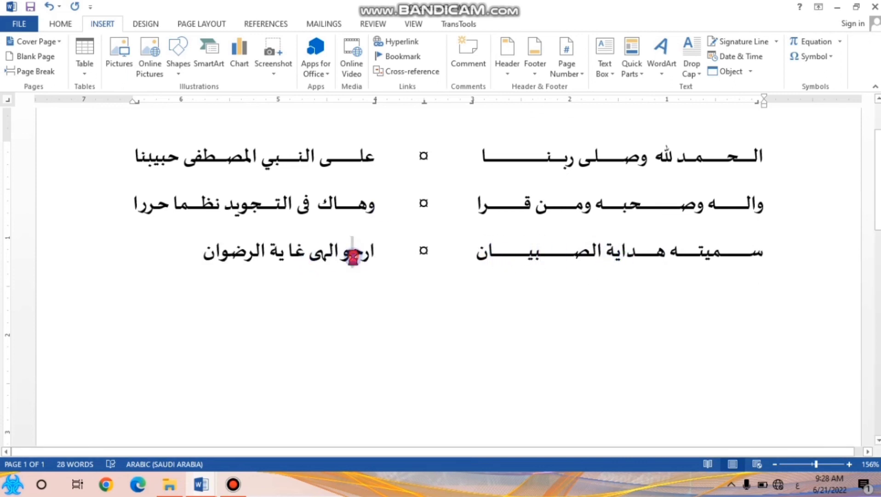
type("ـــ")
left_click(304, 252)
type("ـــ")
left_click(254, 251)
type("ـــ")
Stretch الرضوان with a kashida after the dad, trimming it to fit the width of the half-verses above
left_click(186, 250)
type("ــــــــــــــ")
key("BackSpace")
key("BackSpace")
key("BackSpace")
key("BackSpace")
key("BackSpace")
key("BackSpace")
key("BackSpace")
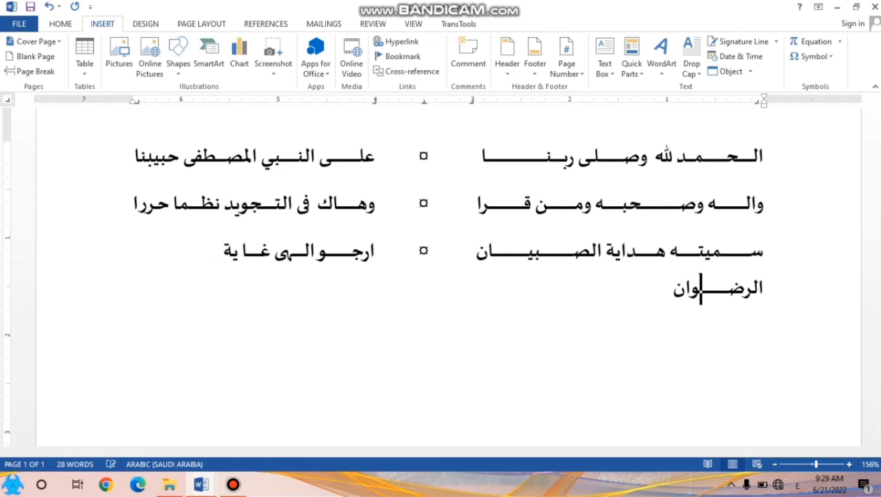
Add harakat to الحمد in the first verse: fatha on the alif, sukun on the lam and fatha on the ha
left_click_drag(815, 464, 812, 464)
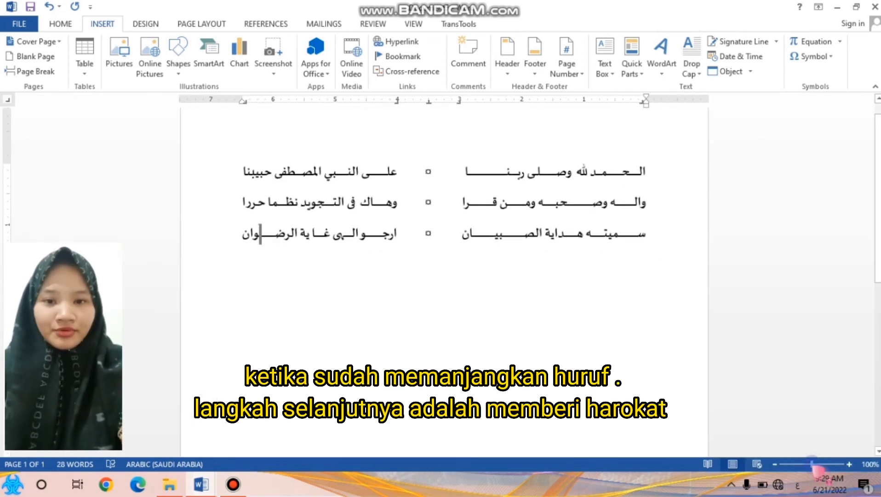
left_click(644, 173)
type("َ")
key("Left")
type("ْ")
key("Left")
key("Left")
key("Left")
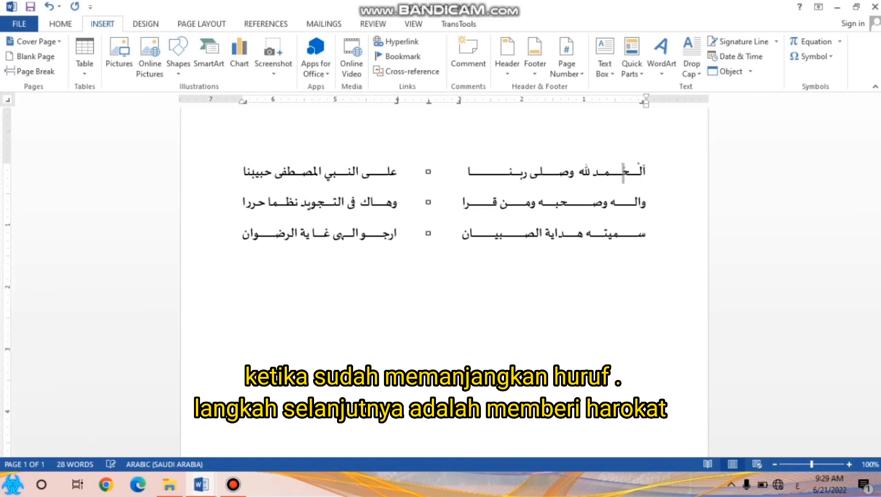
type("َ")
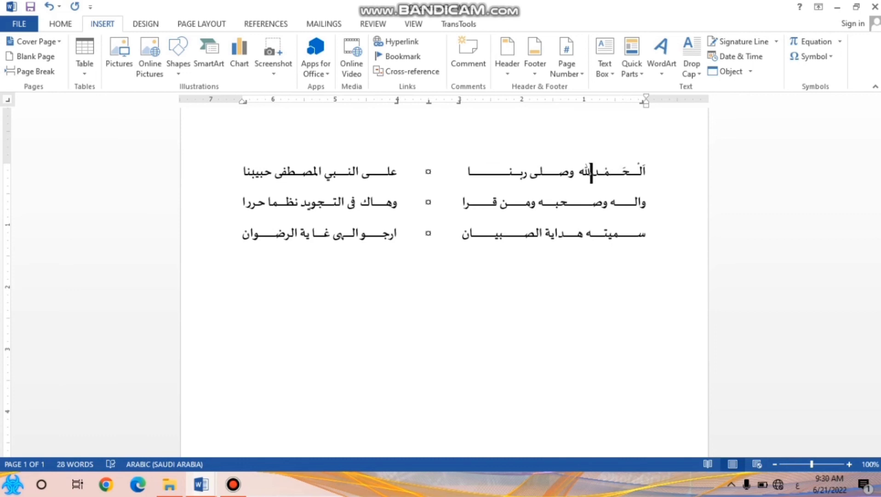
Add the harakat to لله and وصلى in the first verse, including the kasra and the shadda with fatha on لله
key("Left")
key("Left")
type("ِ")
key("Left")
type("َّ")
key("Left")
key("Left")
type("َ")
key("Left")
type("َ")
Add the fathas, shadda and kasra to the words from ربنا through النبي in the first verse
key("Left")
key("Left")
type("َ")
key("Left")
key("Left")
key("Left")
key("Left")
key("Left")
key("Left")
key("Right")
key("Right")
key("Left")
type("َ")
key("Left")
key("Left")
key("Left")
key("Left")
key("Left")
key("Left")
key("Left")
key("Left")
type("ّ")
Vocalize المصطفى as الْمُصْطَفٰى, with a sukun on the lam and a dagger alif on the fa
key("Left")
key("Left")
type("ِ")
key("Left")
key("Left")
key("Left")
key("Left")
key("Left")
key("Right")
key("BackSpace")
type("ْ")
key("Left")
type("ُ")
key("Left")
type("ْ")
key("Left")
key("Left")
key("Left")
key("Right")
key("Right")
Vocalize the last word of the first verse as حَبِيْبِنَا
key("Left")
type("َ")
key("Left")
type("ٰ")
key("Left")
key("Left")
key("Left")
type("َ")
Add harakat to the first half of the second verse, vocalizing its closing words as وَمَنْ قَرَا
key("Left")
type("ِ")
key("Left")
type("ْ")
key("Left")
type("ِ")
key("Left")
type("َ")
key("Left")
key("Left")
key("Left")
key("Left")
key("Left")
key("Left")
key("Left")
key("Left")
key("Left")
key("Right")
key("Right")
key("Right")
key("Left")
key("Left")
key("Right")
key("Left")
Add fathas to the waw and ha of وهاك at the start of the second verse's second half
key("Left")
key("Left")
key("Right")
key("Left")
key("Left")
key("Left")
key("Right")
type("َ")
key("Left")
type("َ")
key("Left")
key("Left")
type("ْ")
key("Left")
type("َ")
key("Left")
key("Left")
key("Left")
type("َ")
key("Left")
key("Left")
key("Left")
key("Left")
key("Left")
key("Left")
key("Left")
key("Right")
key("Right")
type("َ")
key("Left")
type("َ")
key("Left")
key("Left")
key("Left")
key("Left")
key("Left")
key("Left")
key("Left")
key("Left")
key("Right")
key("Right")
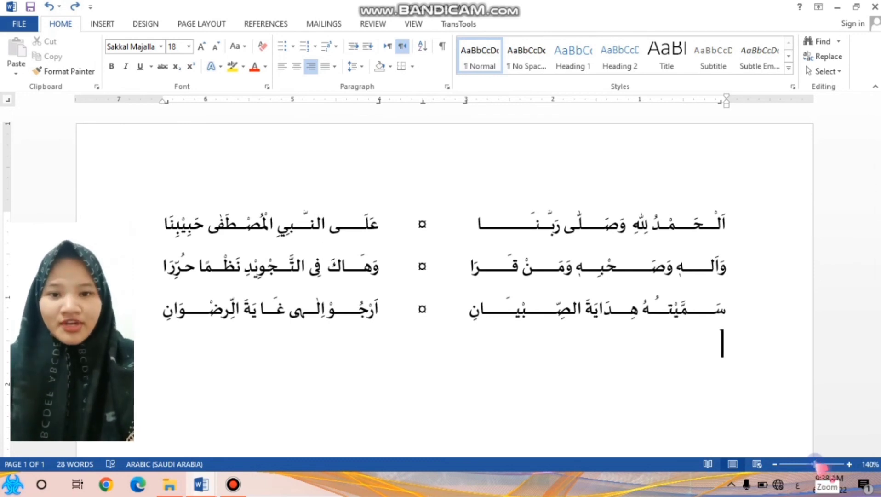
left_click(814, 465)
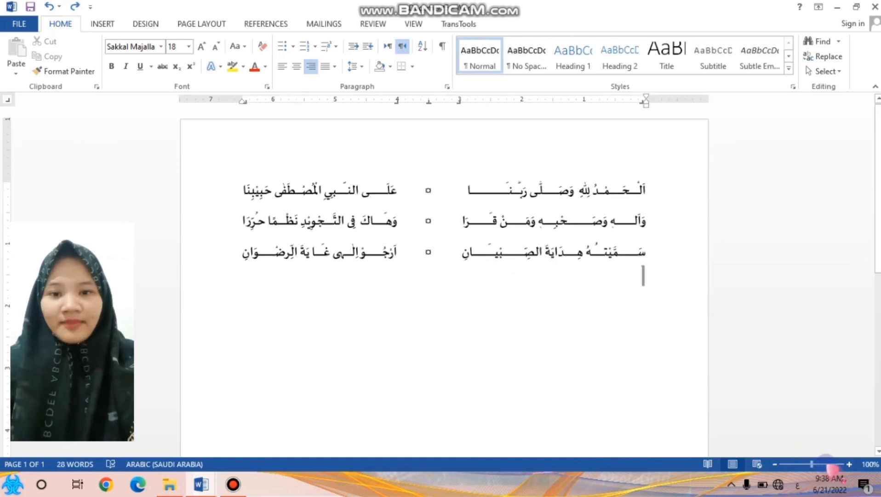
left_click(829, 463)
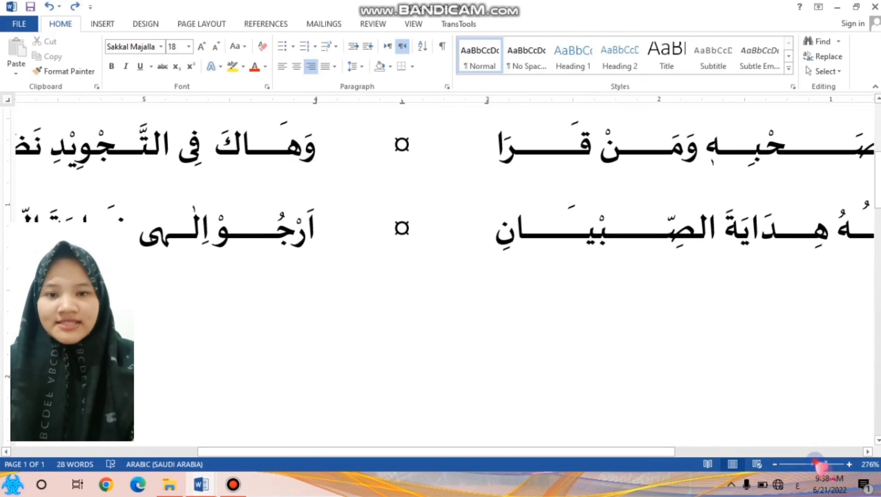
left_click(818, 463)
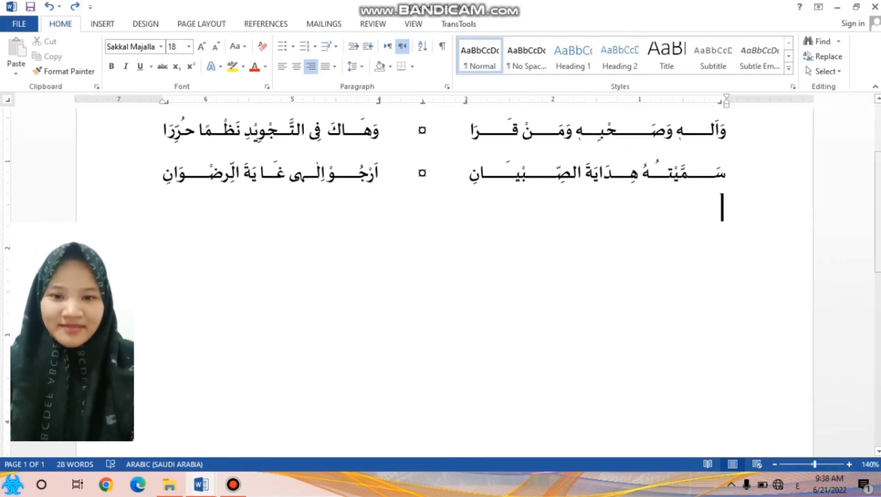
left_click_drag(878, 238, 873, 185)
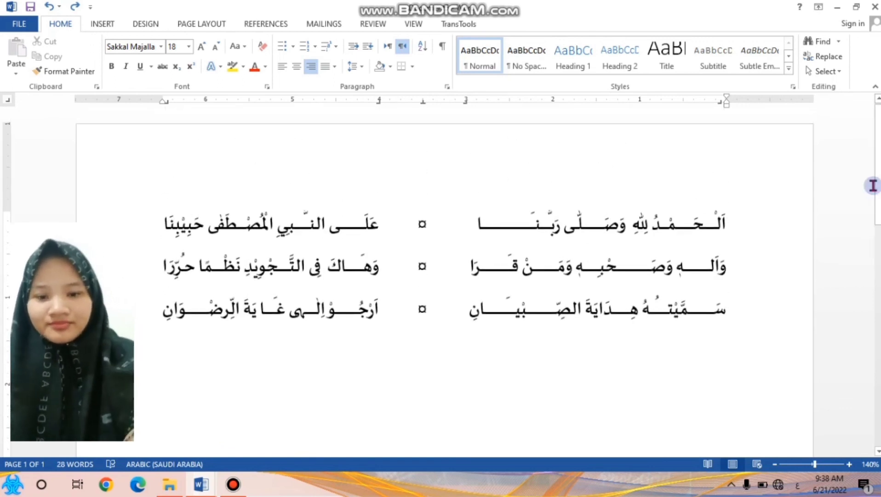